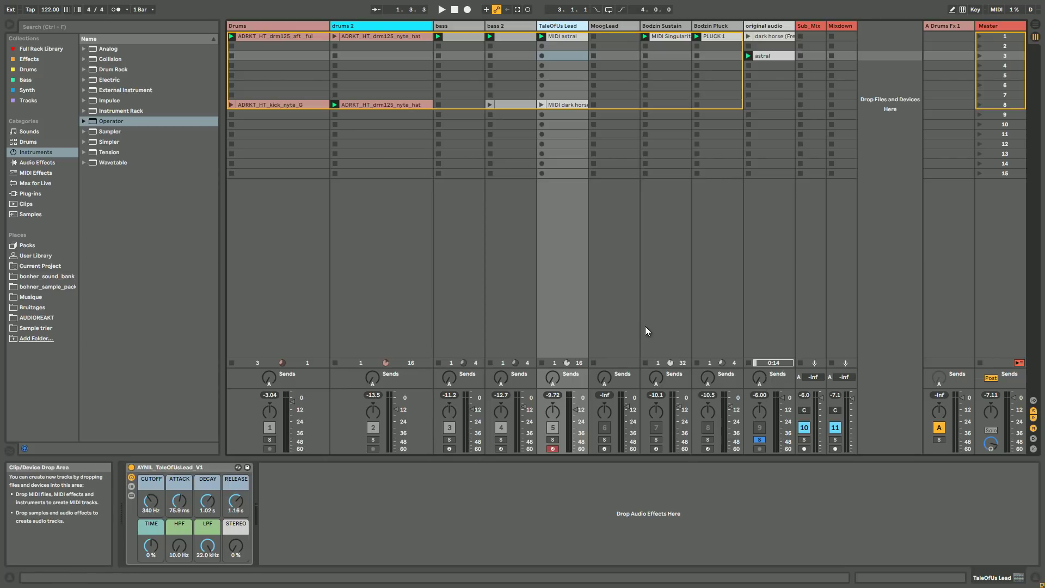
- Listen to the original astral clip, the soloed TaleOfUs Lead track and the full mix for comparison
click(769, 57)
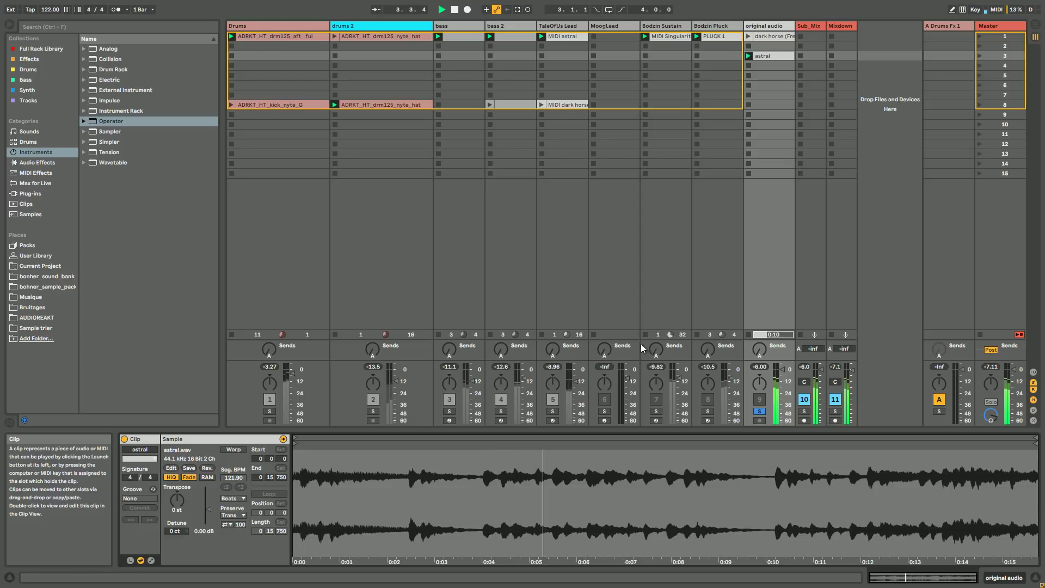
click(553, 412)
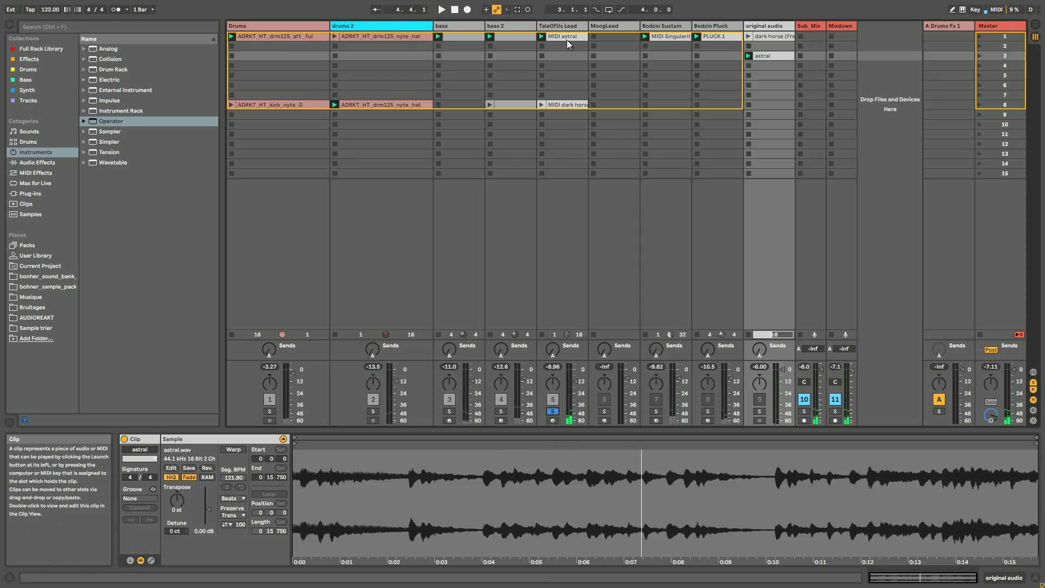
click(560, 27)
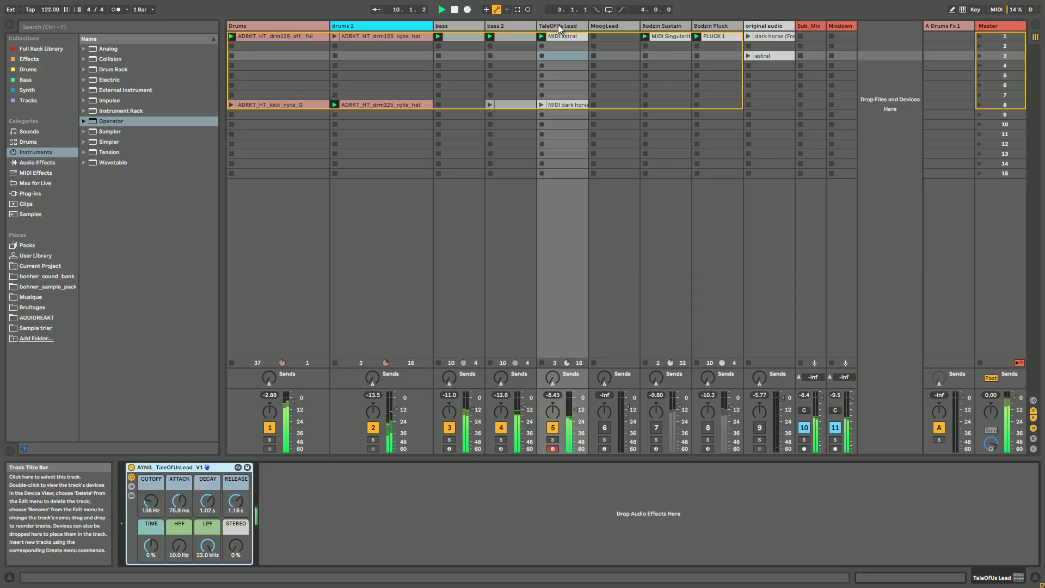
key(space)
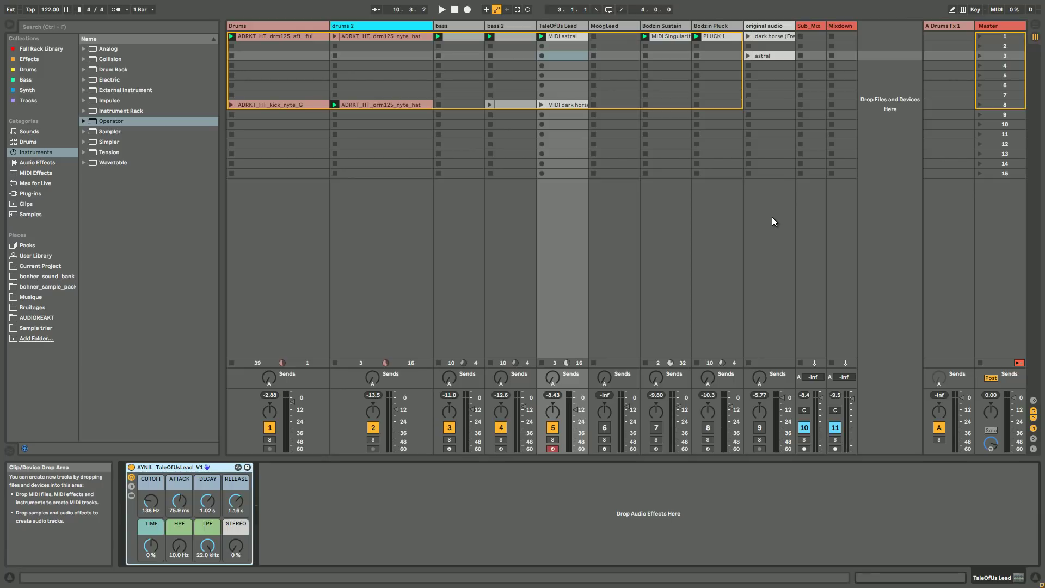
- Solo the original audio track and play its dark horse clip, followed by its astral clip
click(759, 439)
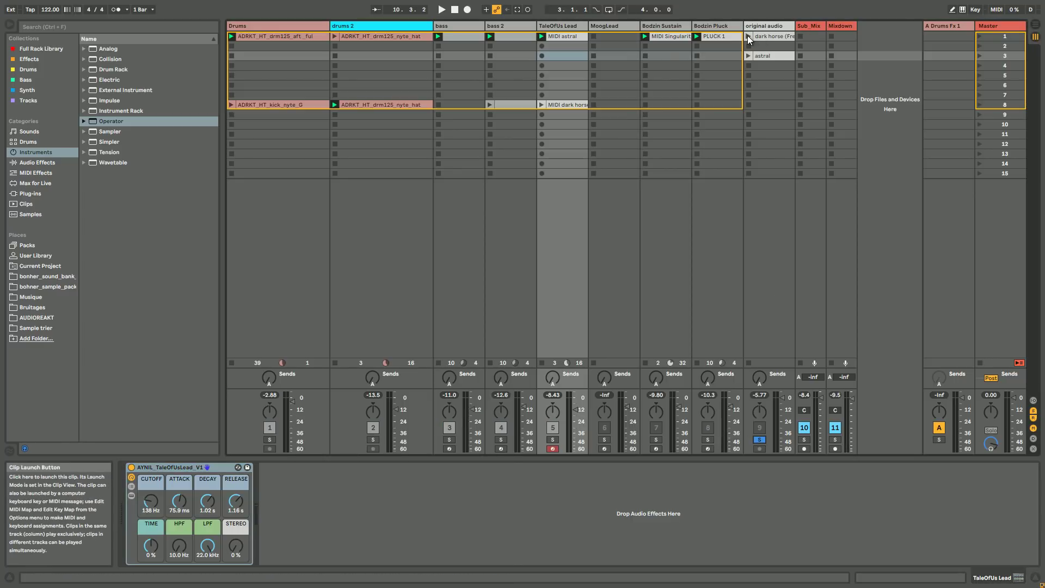
click(747, 36)
click(770, 37)
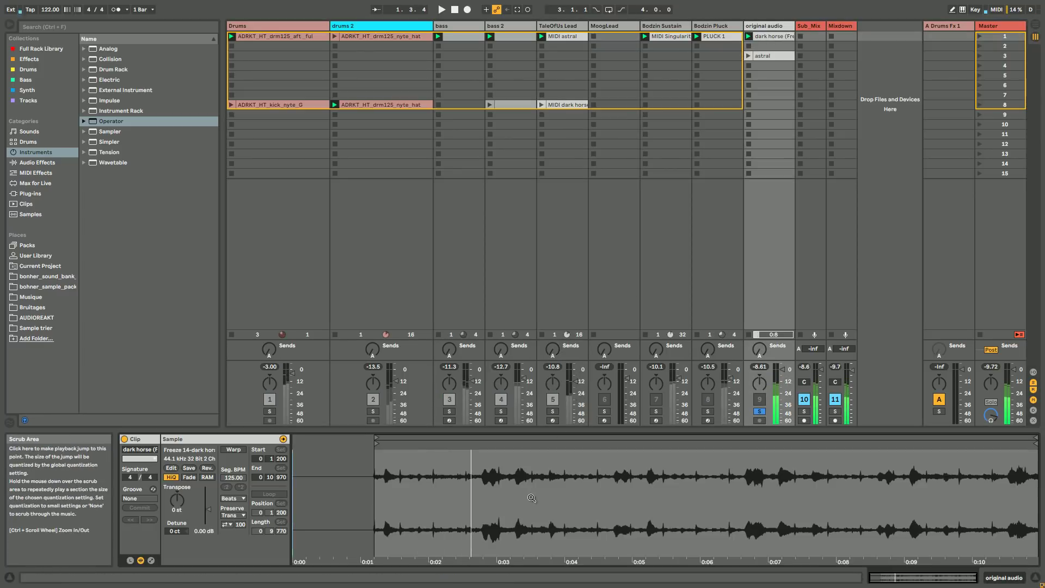
key(space)
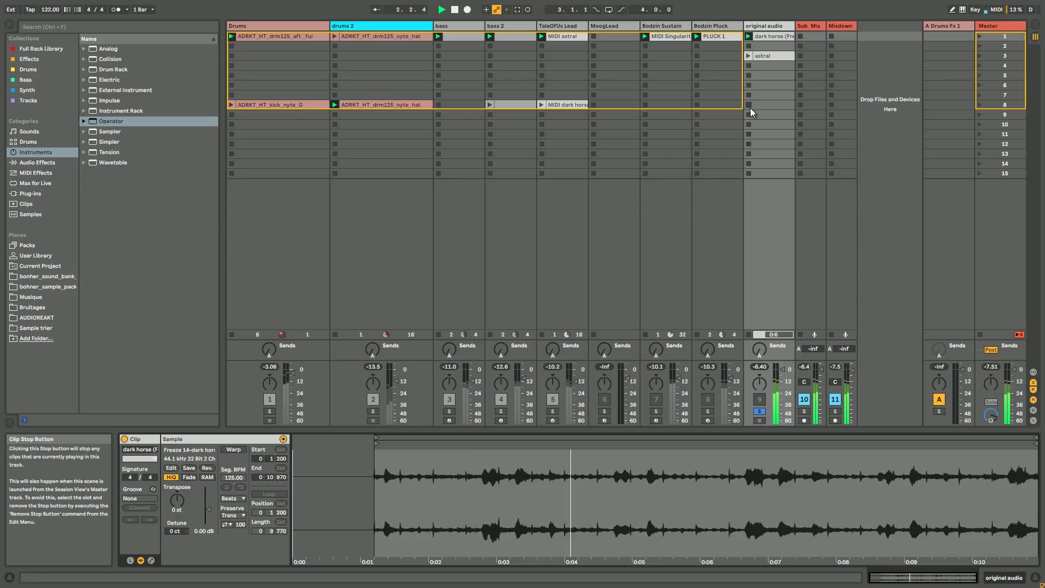
click(772, 59)
click(750, 57)
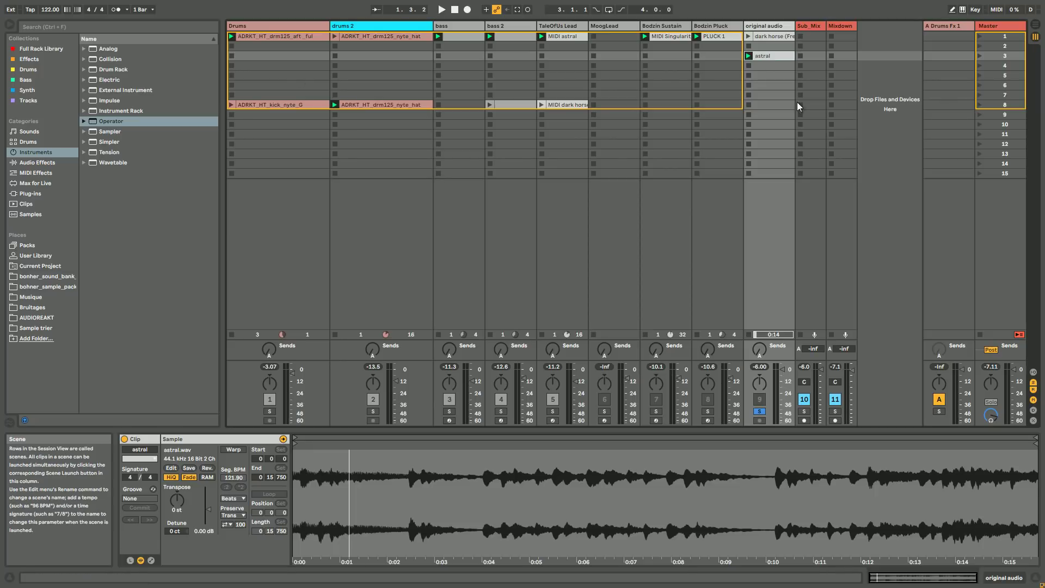
- Show the devices inside the AYNIL_TaleOfUsLead_V1 rack on the TaleOfUs Lead track and select its Operator
click(562, 25)
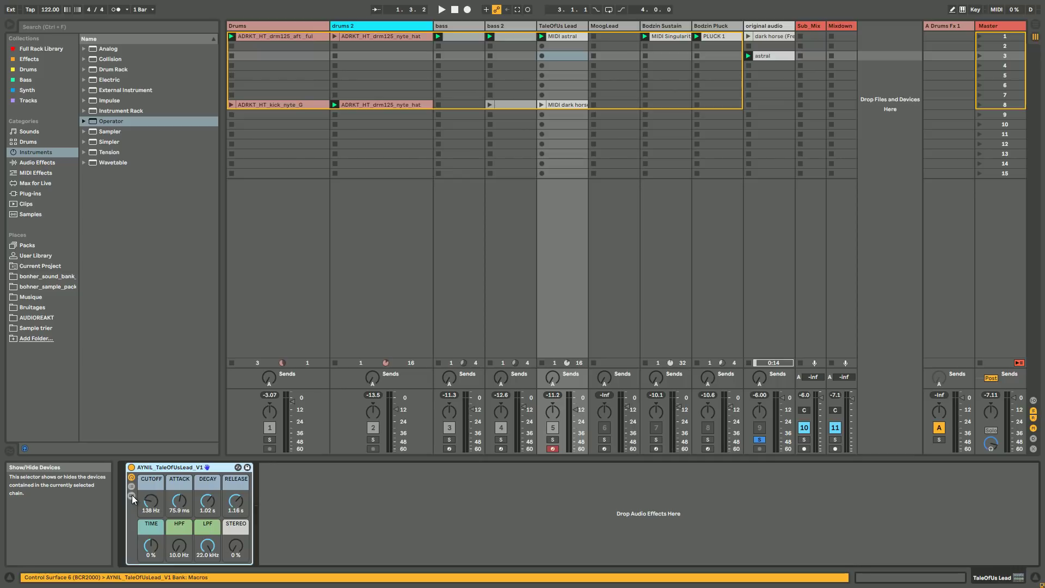
click(132, 495)
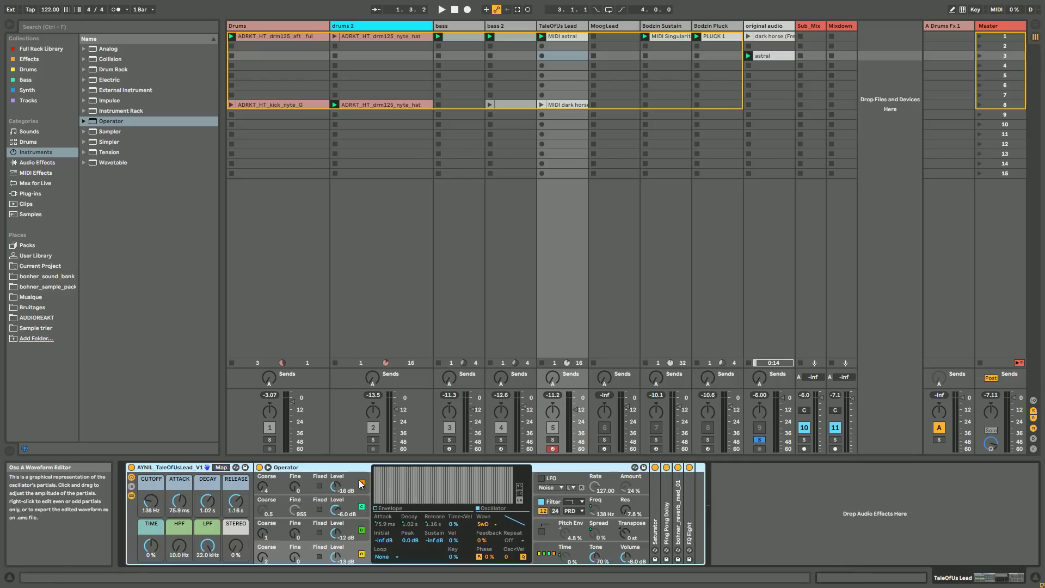
click(305, 470)
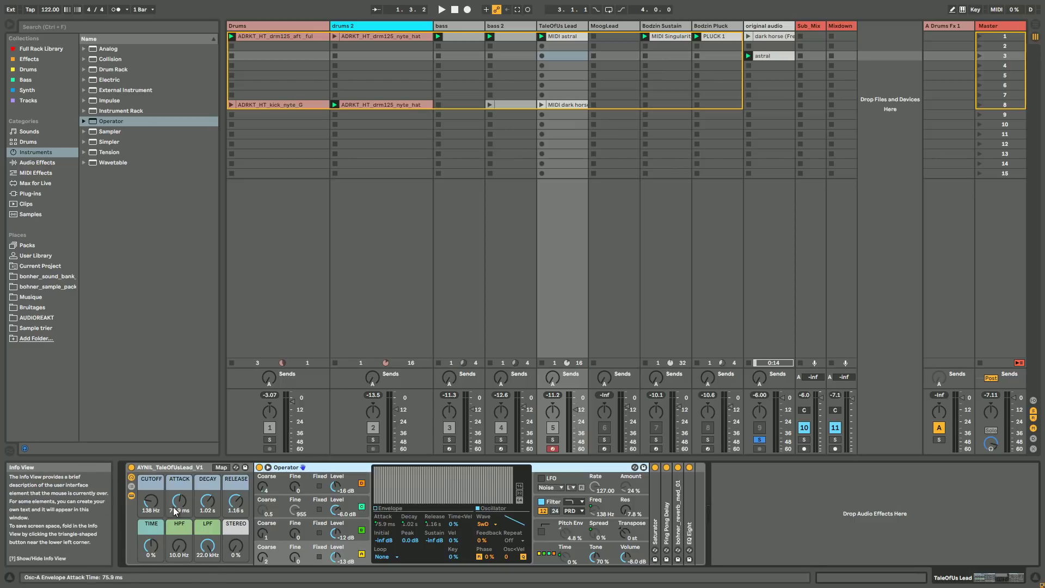
- Unfold the rack's Saturator, Ping Pong Delay and bohner_reverb_med_01 one after another to view their settings, folding each again
double_click(658, 510)
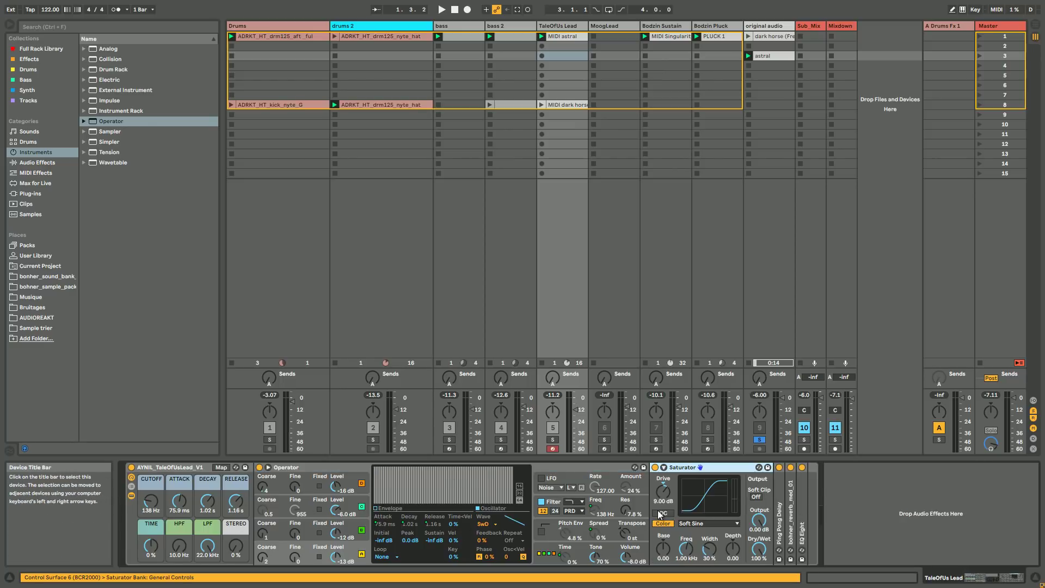
double_click(780, 510)
double_click(723, 467)
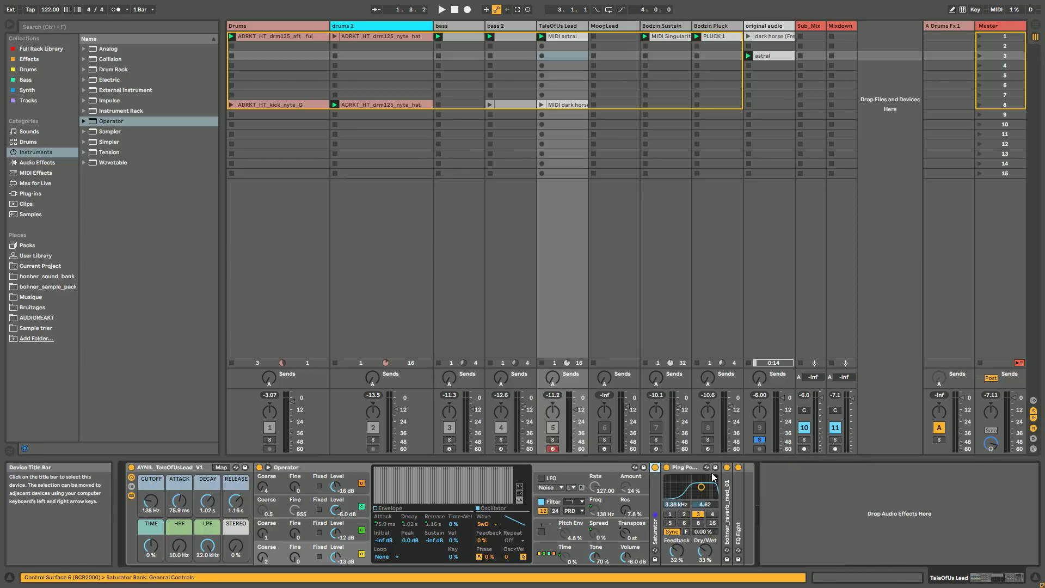
double_click(687, 471)
double_click(678, 501)
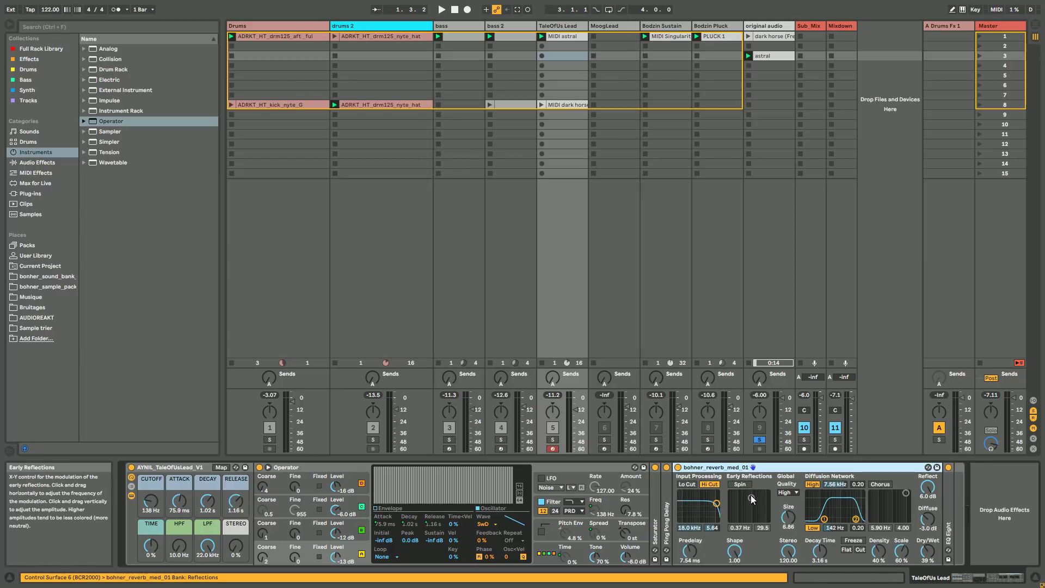
double_click(744, 468)
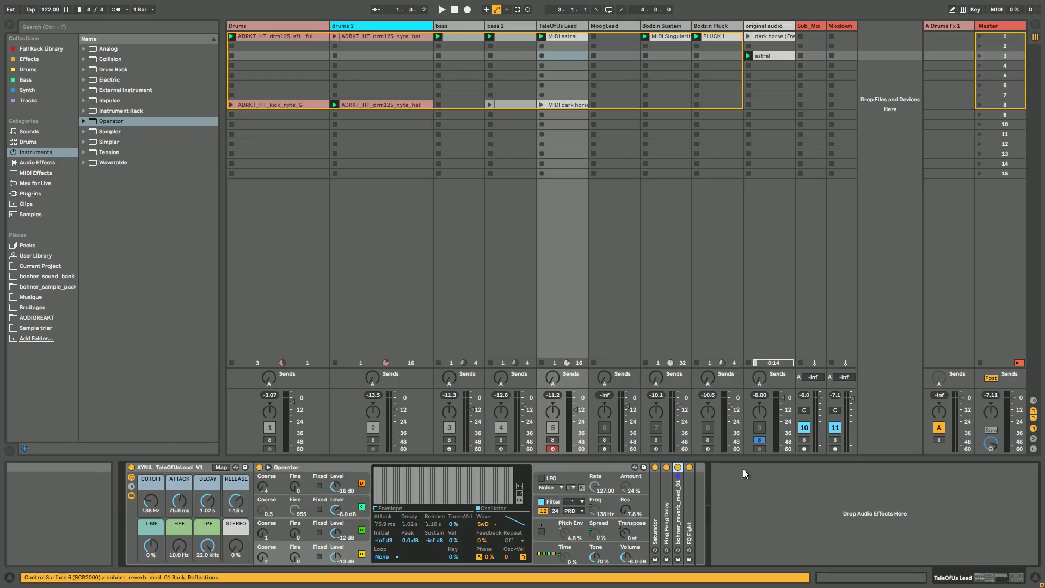
- Solo the TaleOfUs Lead track and view Operator's global settings and the settings of oscillators A and D
click(553, 440)
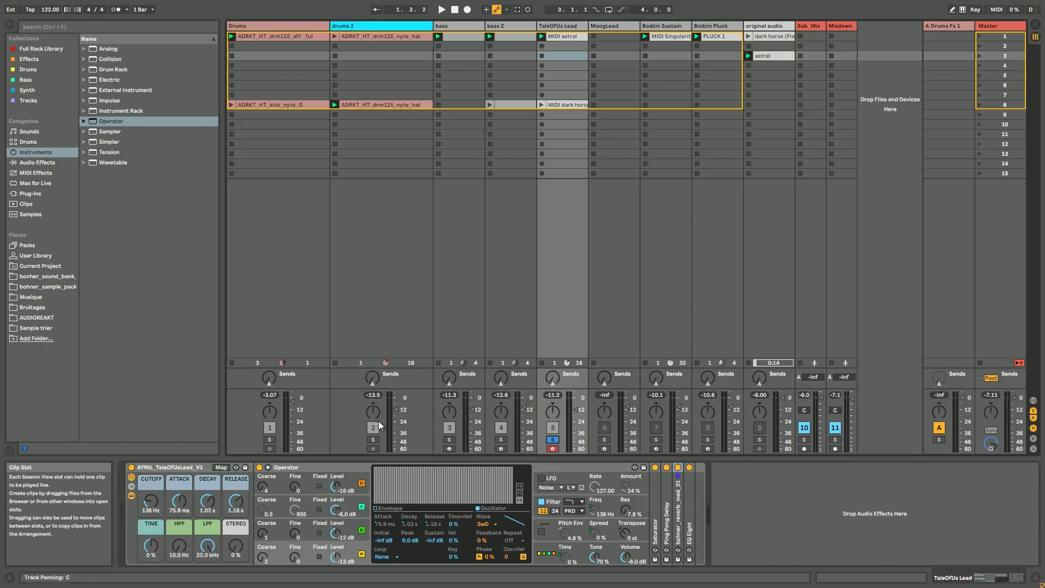
click(292, 469)
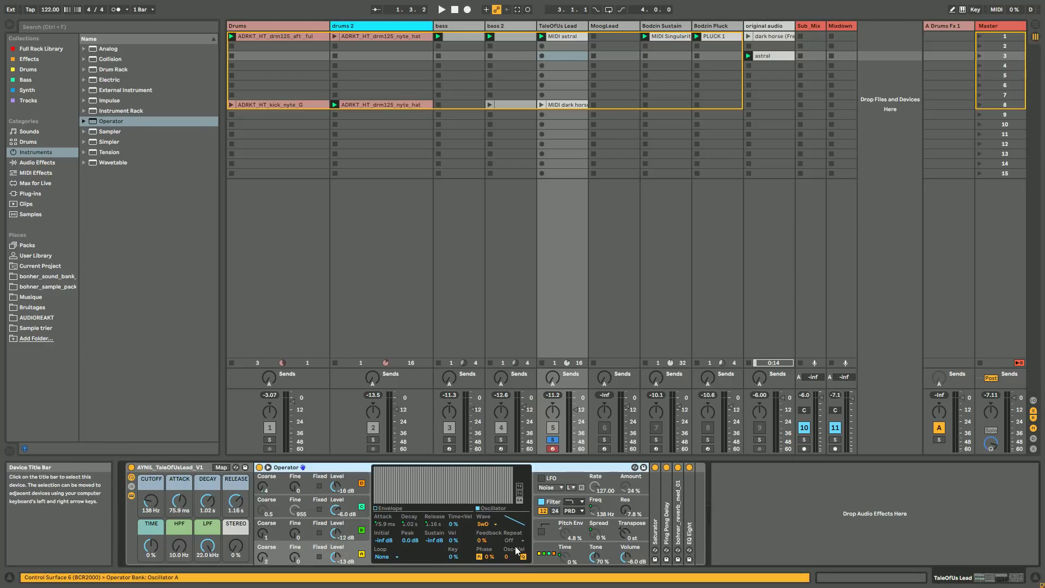
click(551, 556)
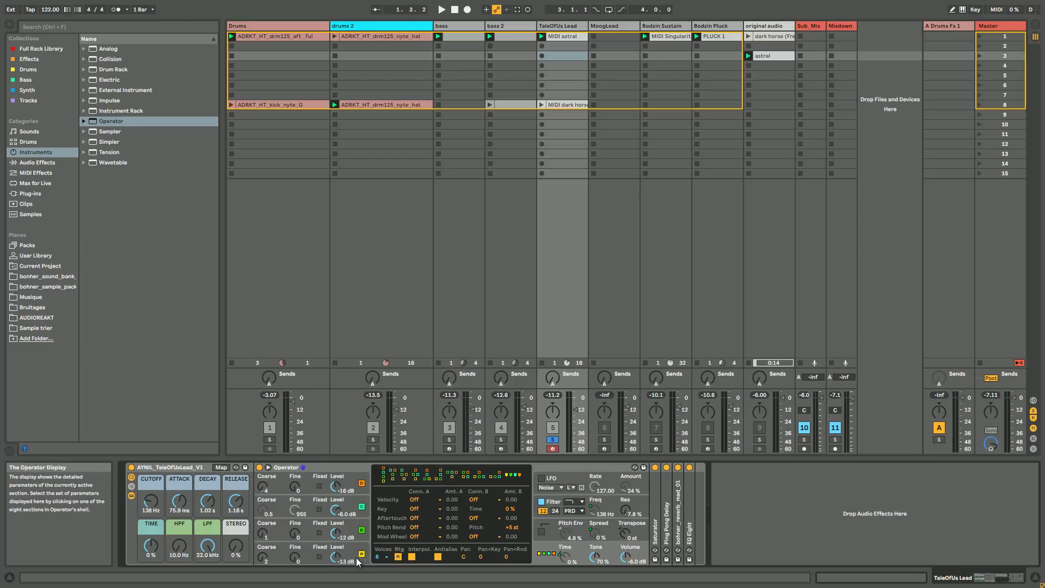
click(334, 469)
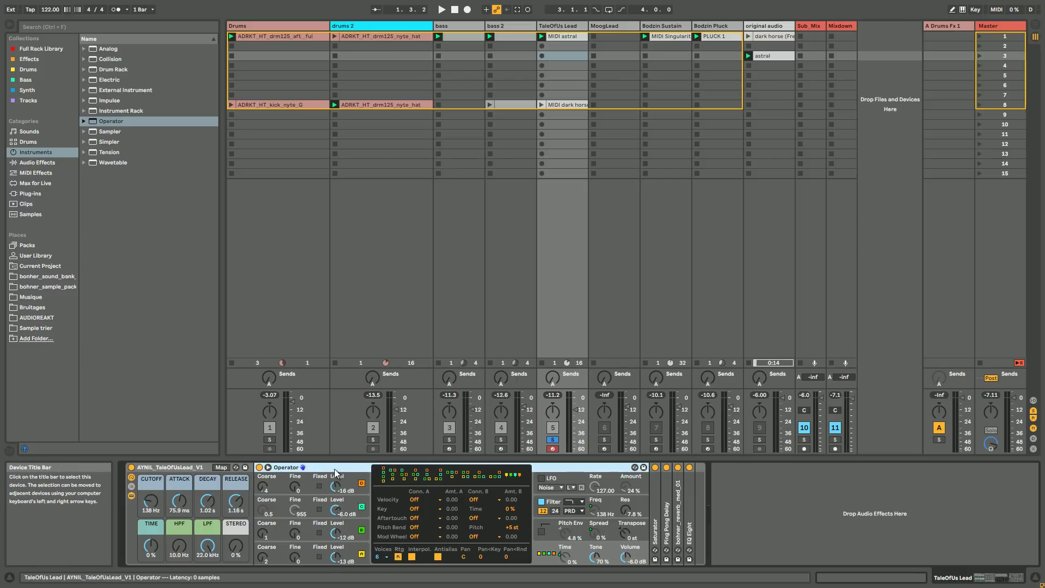
click(347, 557)
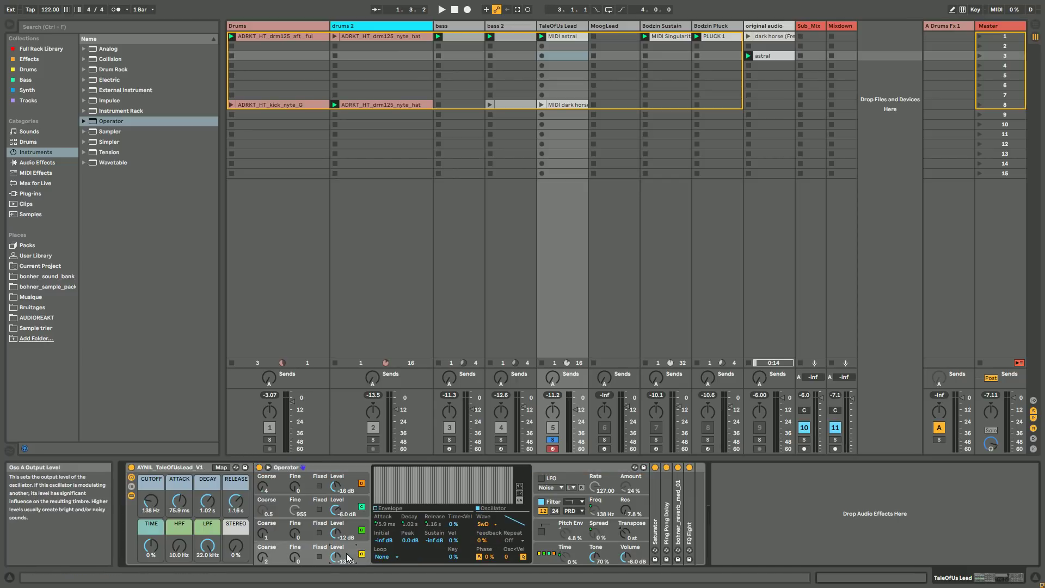
click(351, 486)
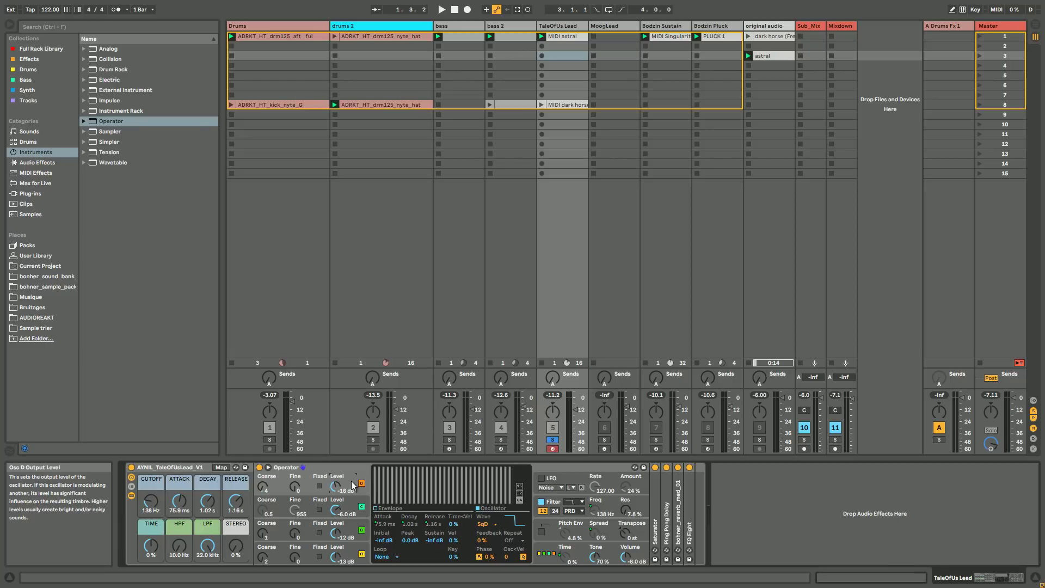
click(354, 556)
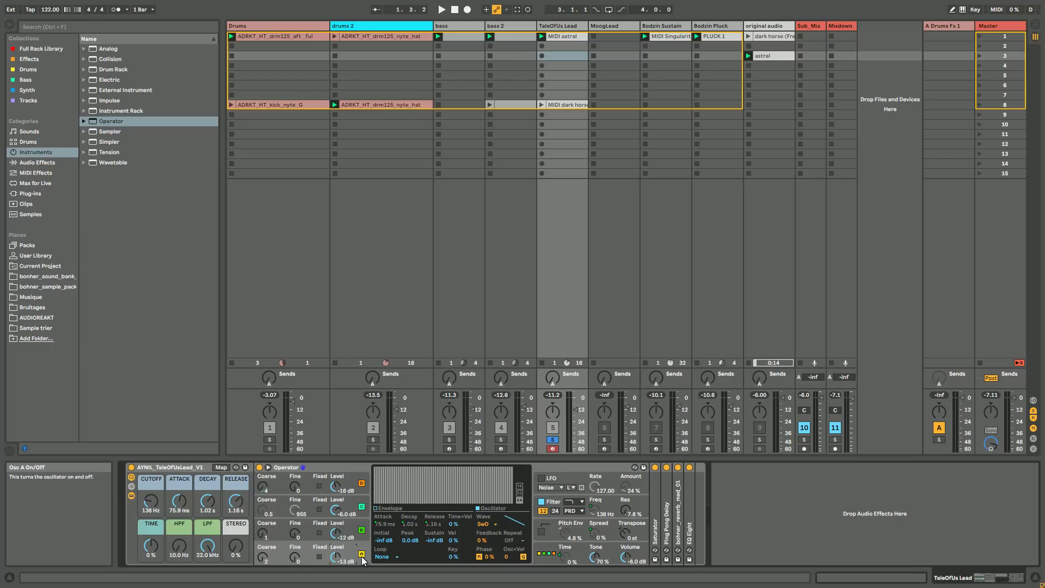
- Play the lead and switch Operator's oscillators A, B, D and C off and back on individually to hear their contributions
key(space)
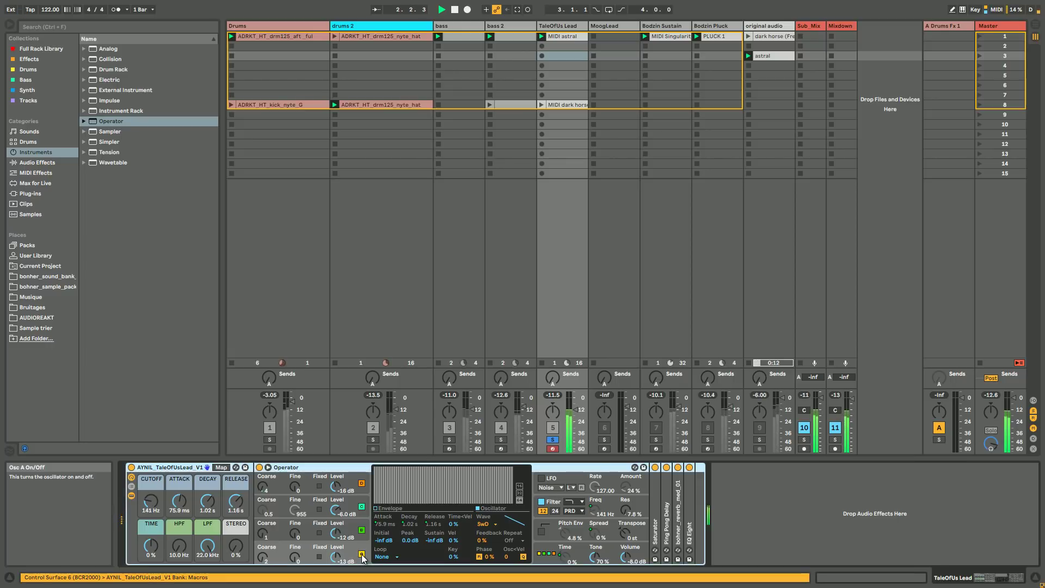
click(361, 555)
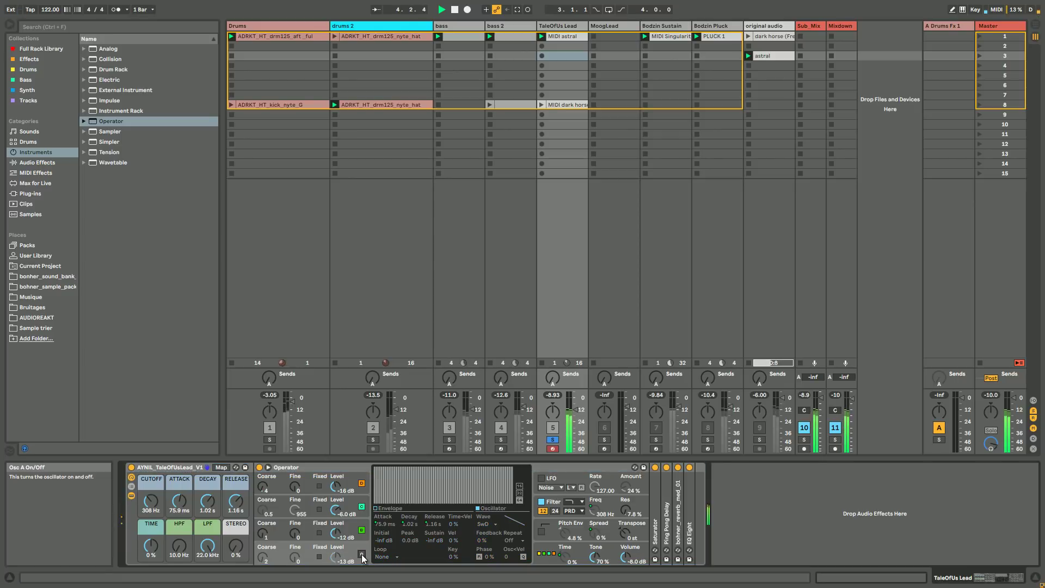
click(362, 555)
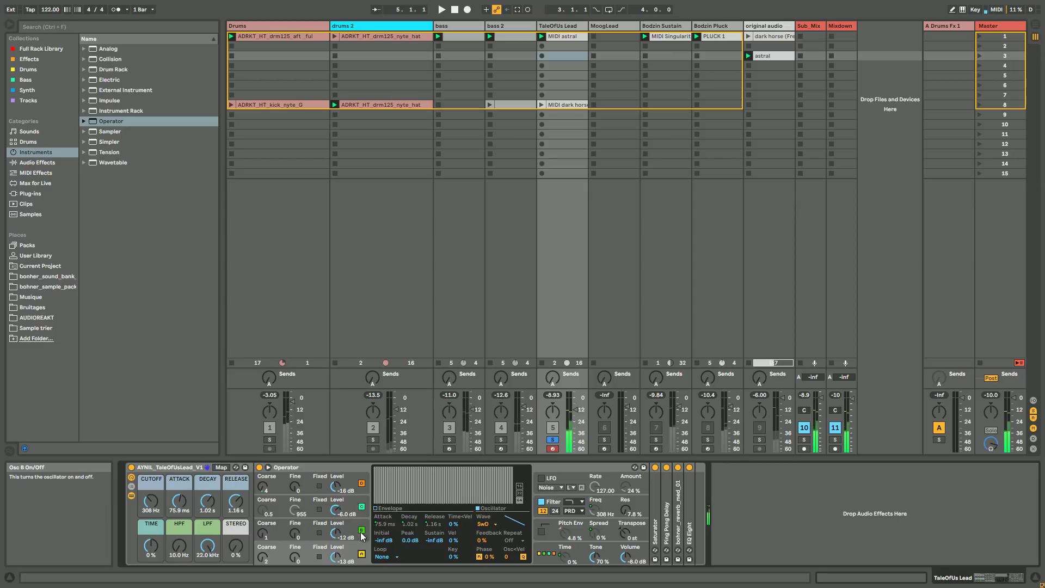
click(362, 530)
click(361, 531)
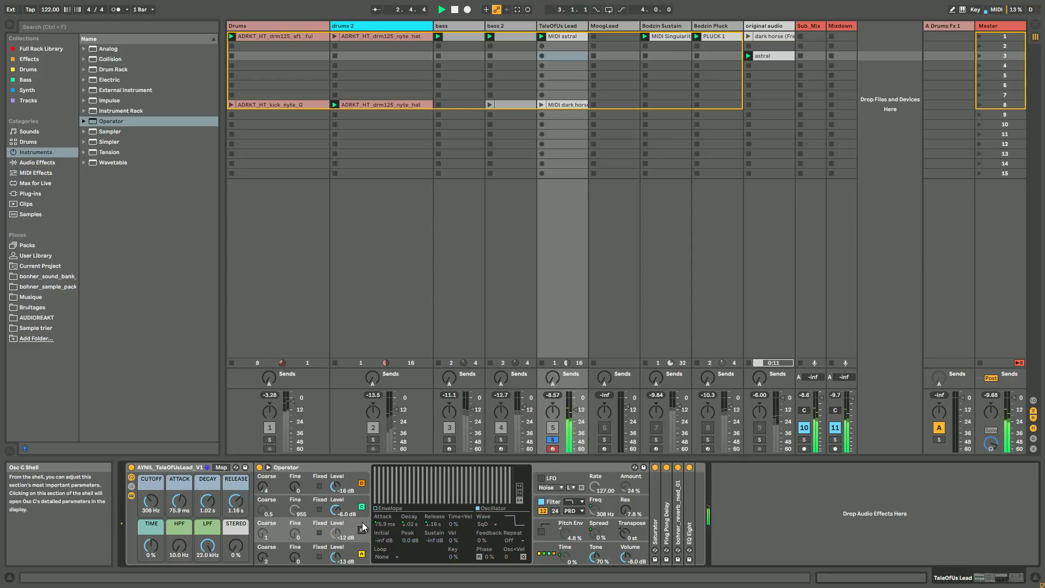
click(361, 483)
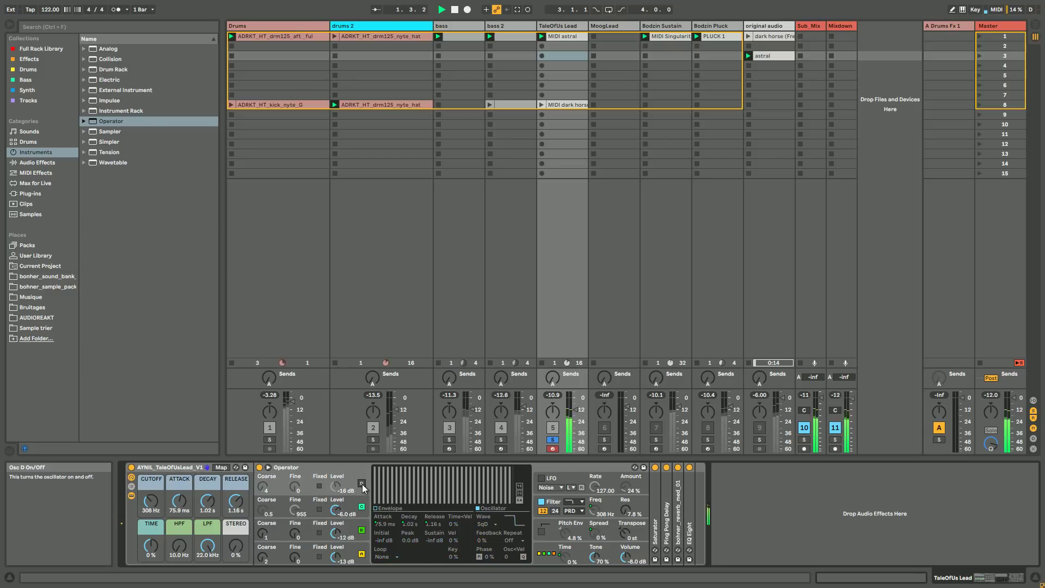
click(361, 483)
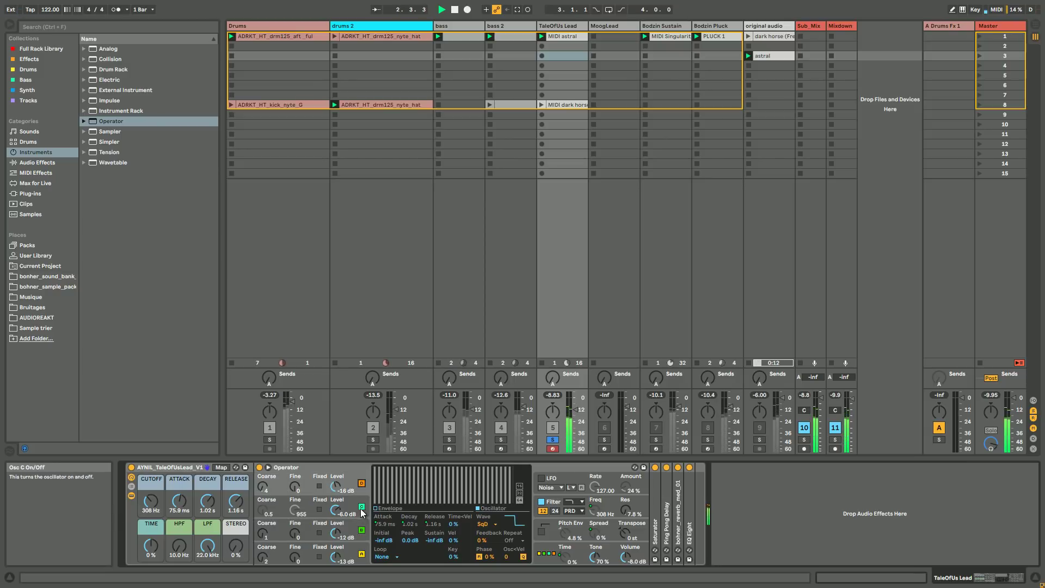
click(362, 508)
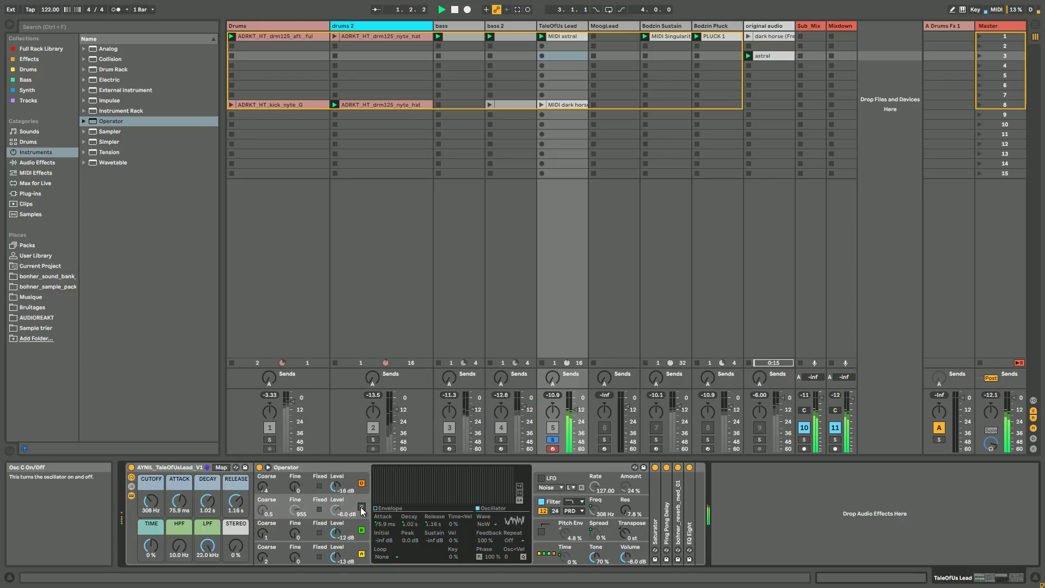
click(362, 508)
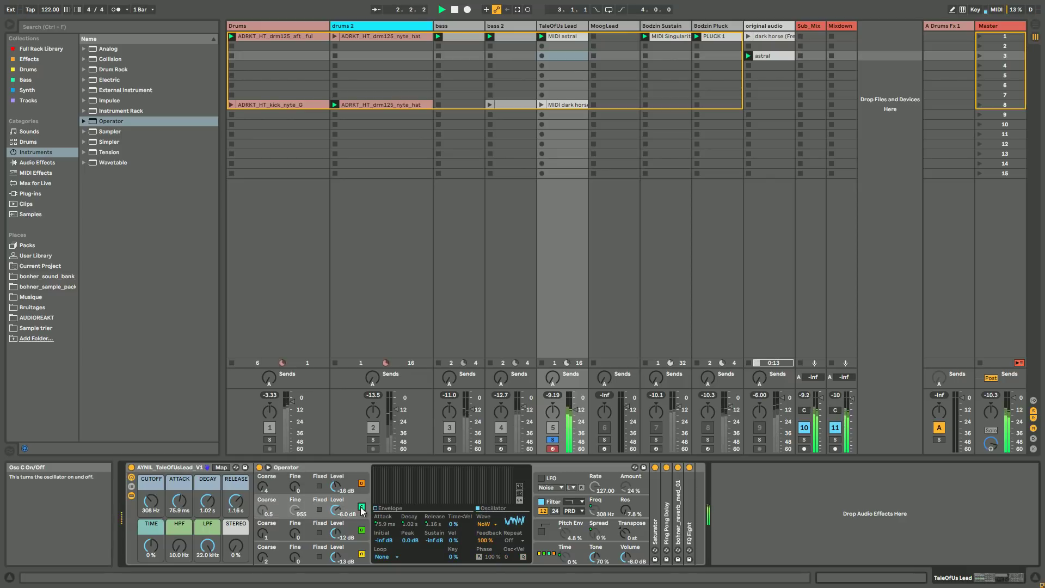
- Try the Square D waveform on oscillator A, comparing it during playback, and return the oscillator to Saw D
click(357, 564)
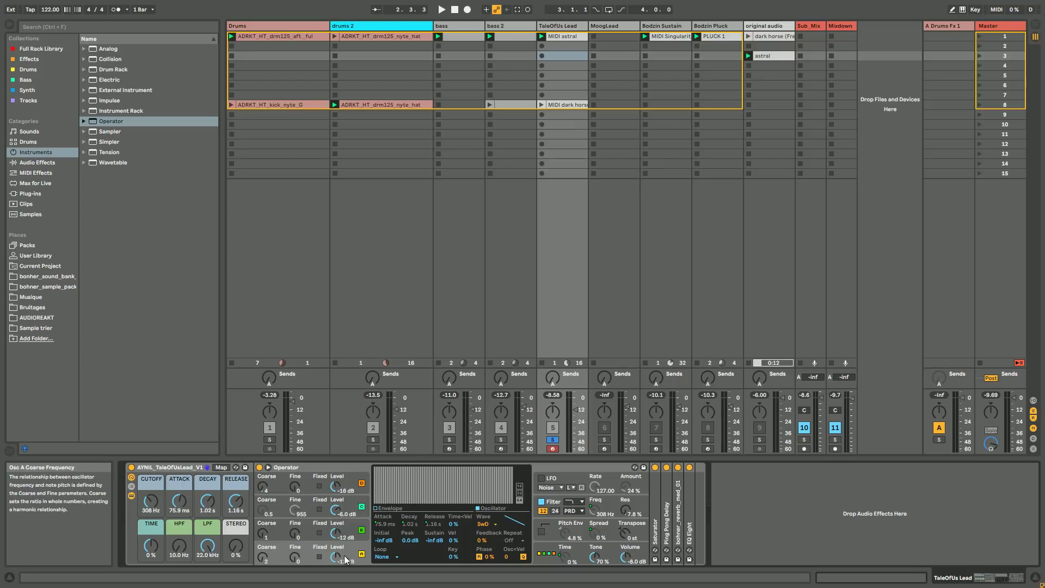
click(495, 525)
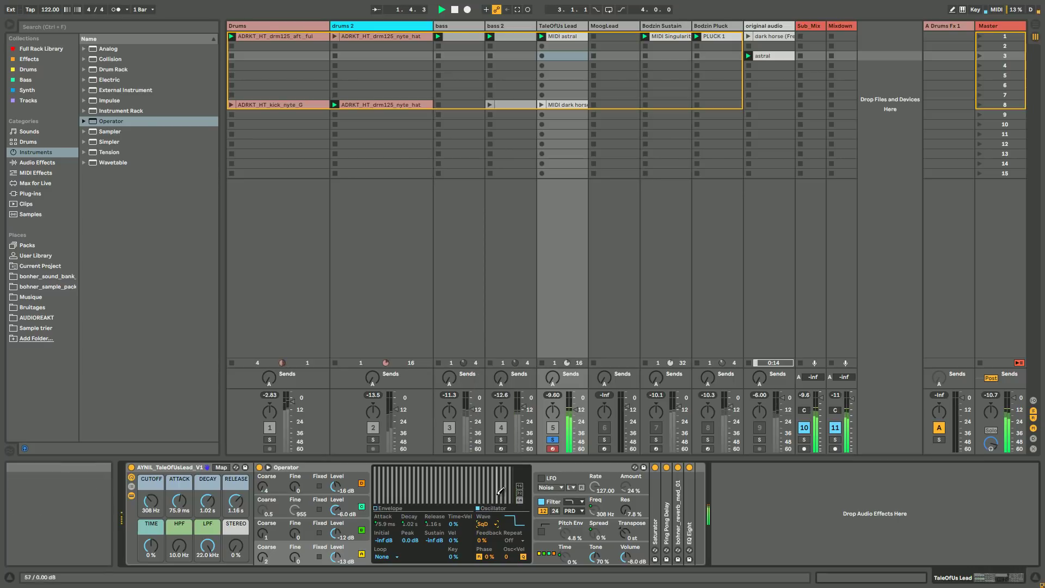
click(492, 524)
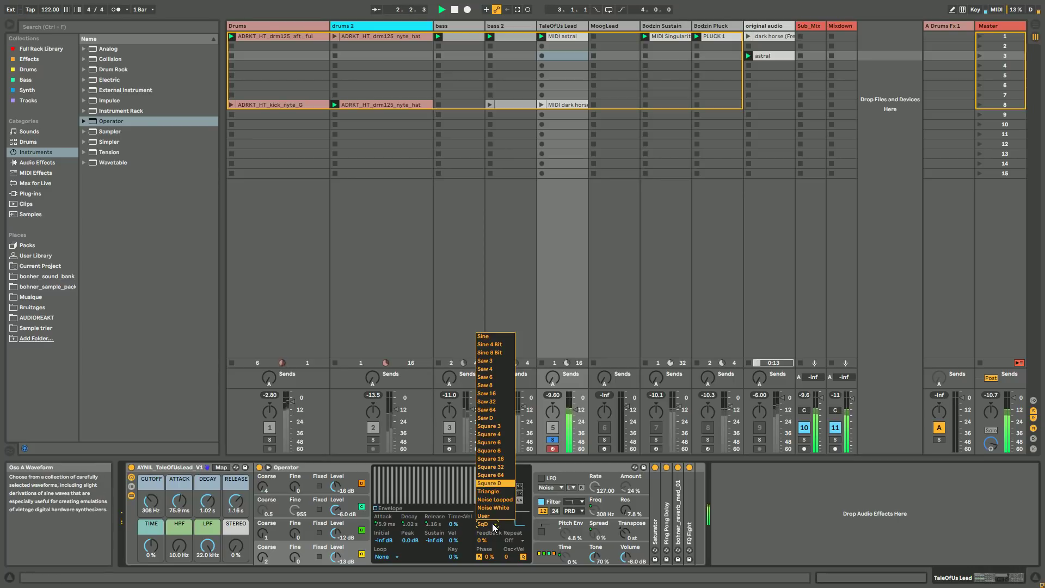
click(498, 419)
- Review the coarse frequency settings of oscillators A and D in Operator
drag(260, 557, 259, 556)
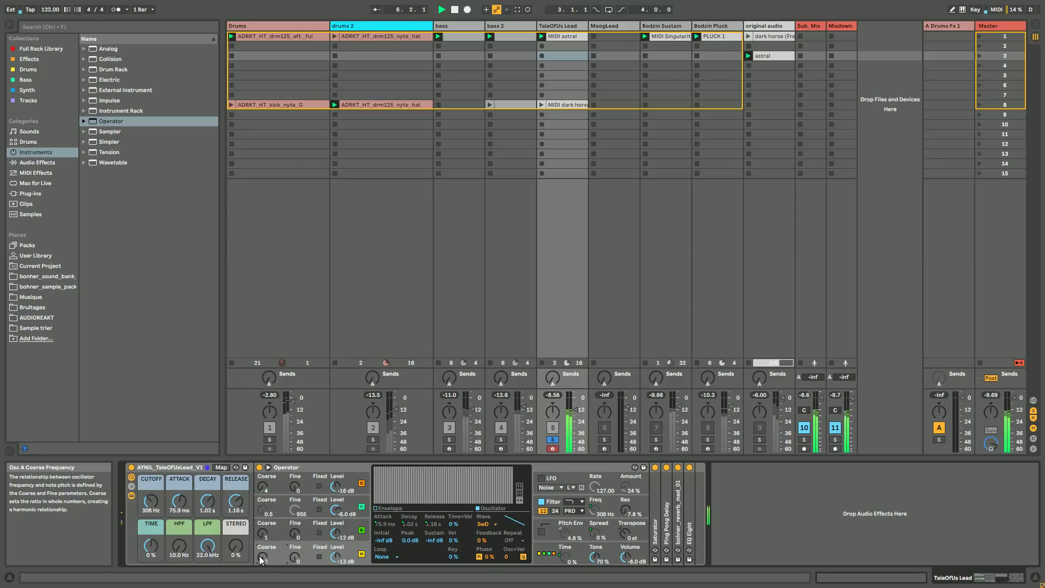
click(263, 487)
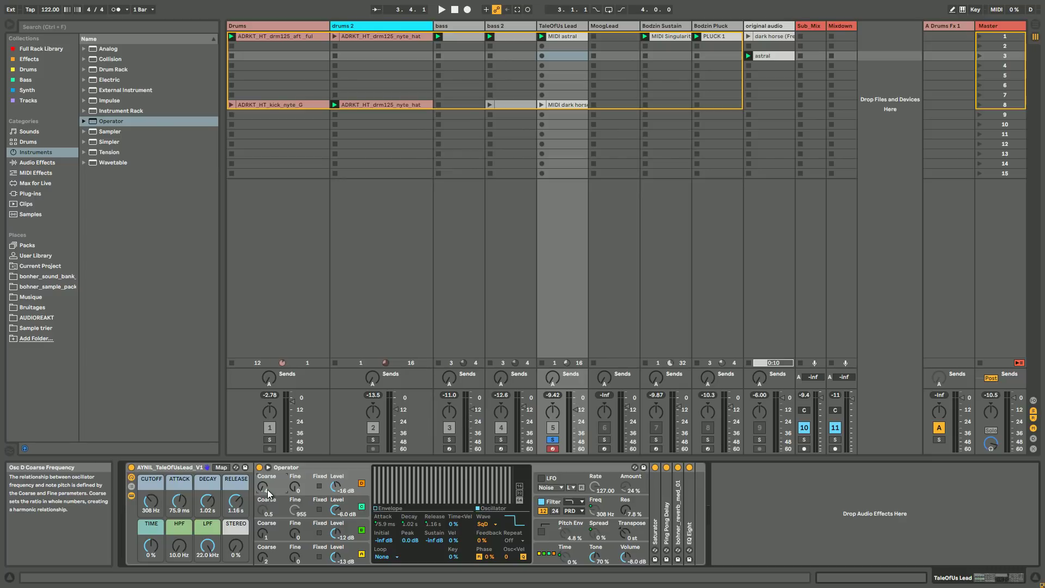
- Show Operator's filter settings and filter envelope, and play the lead to hear the envelope's effect
click(547, 502)
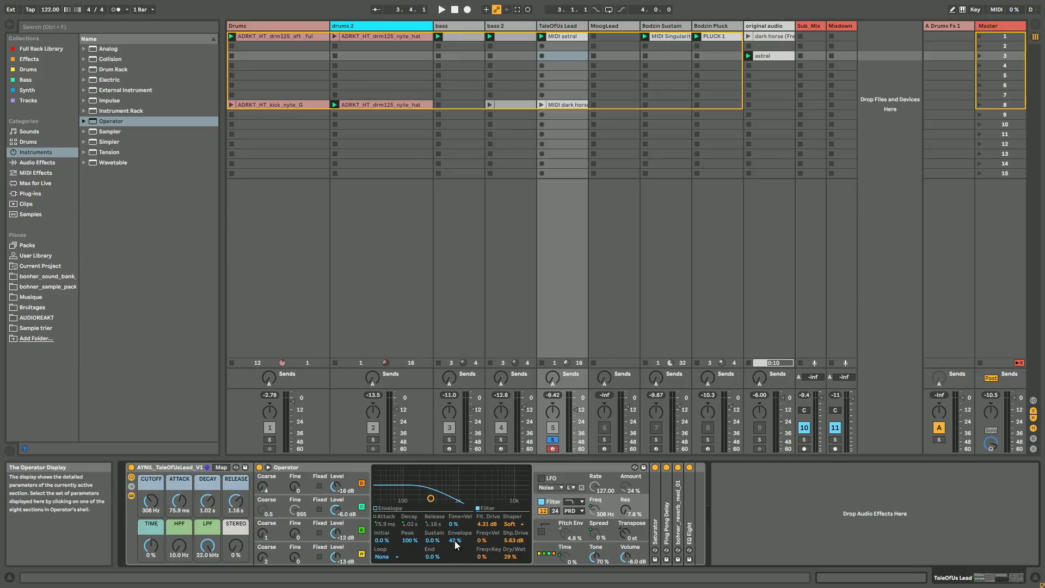
click(375, 508)
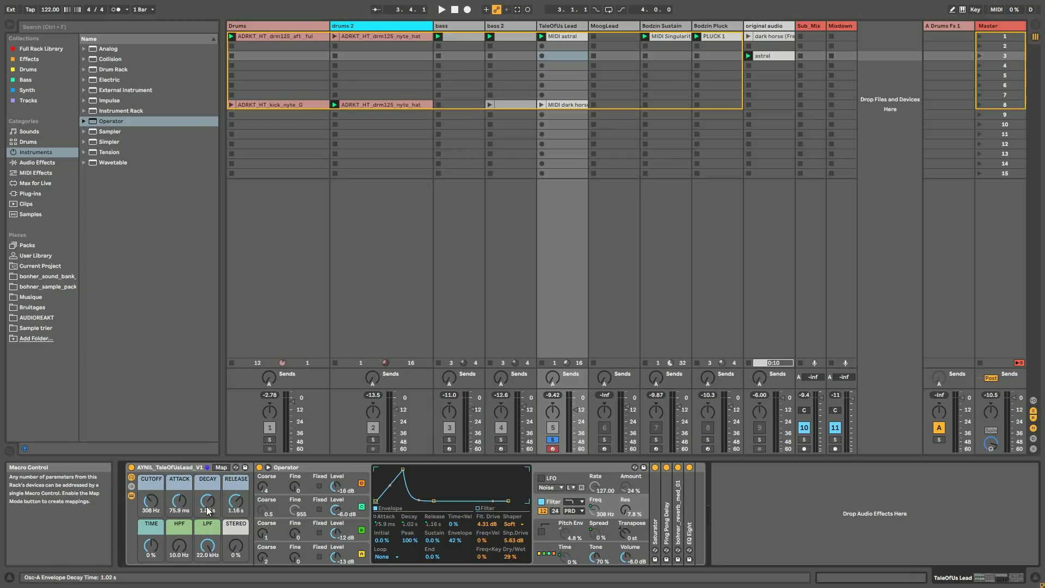
key(space)
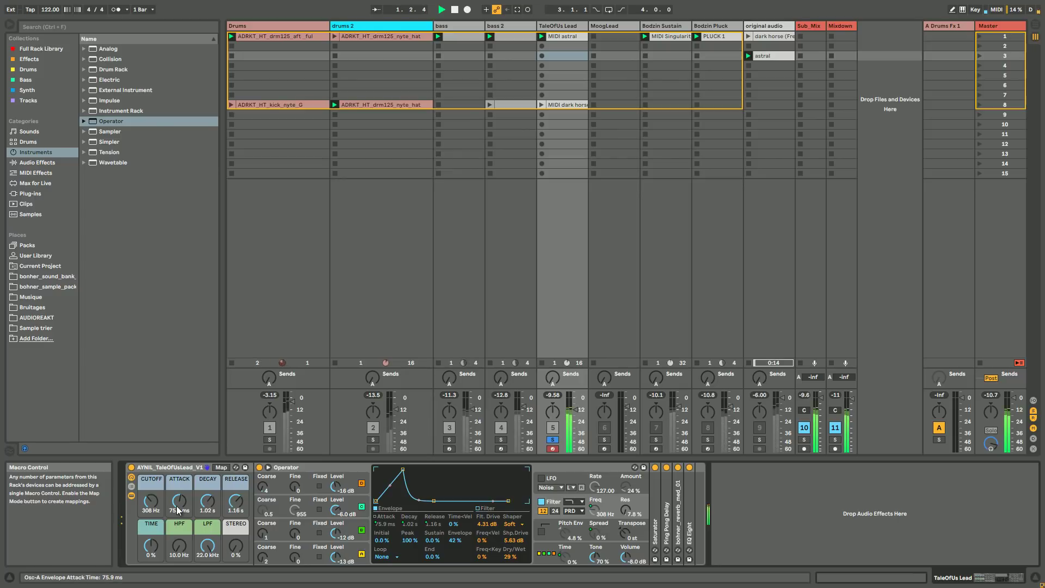
scroll(177, 510, down, 2)
scroll(178, 510, up, 3)
scroll(178, 510, down, 3)
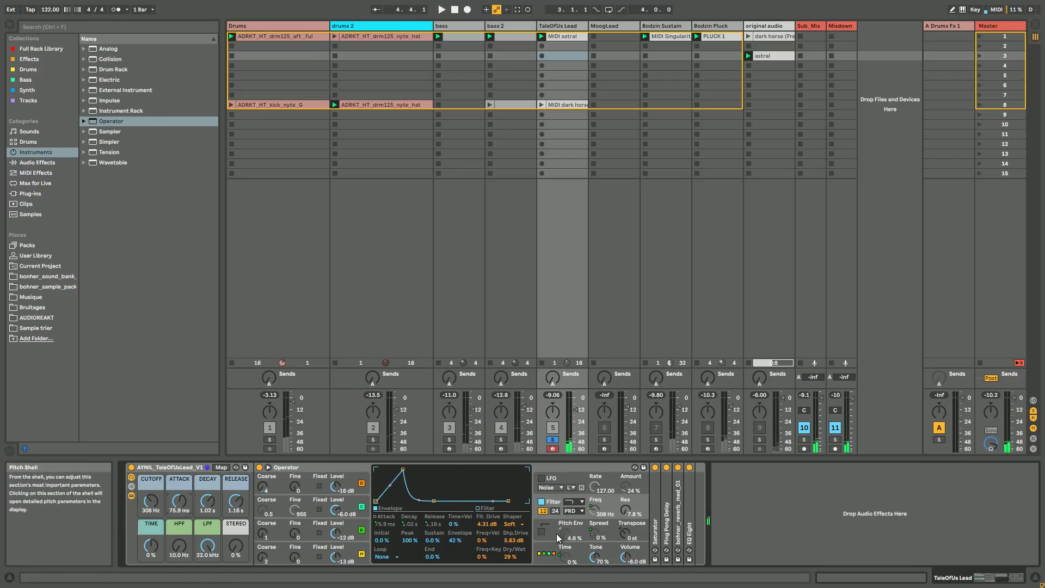
- Review the settings of Operator's oscillators A, B, C and D and the filter envelope
click(305, 558)
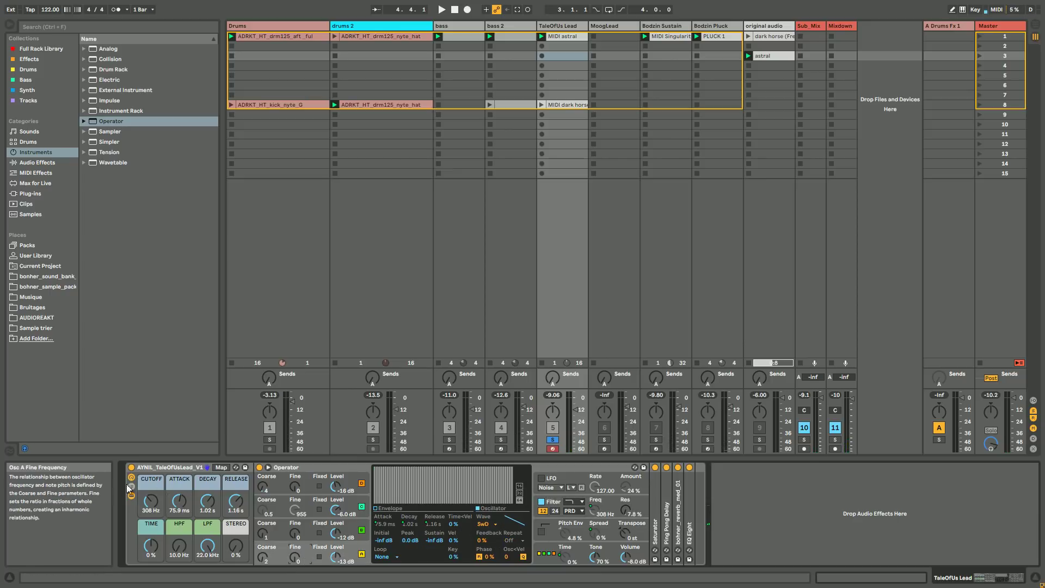
click(309, 535)
click(300, 512)
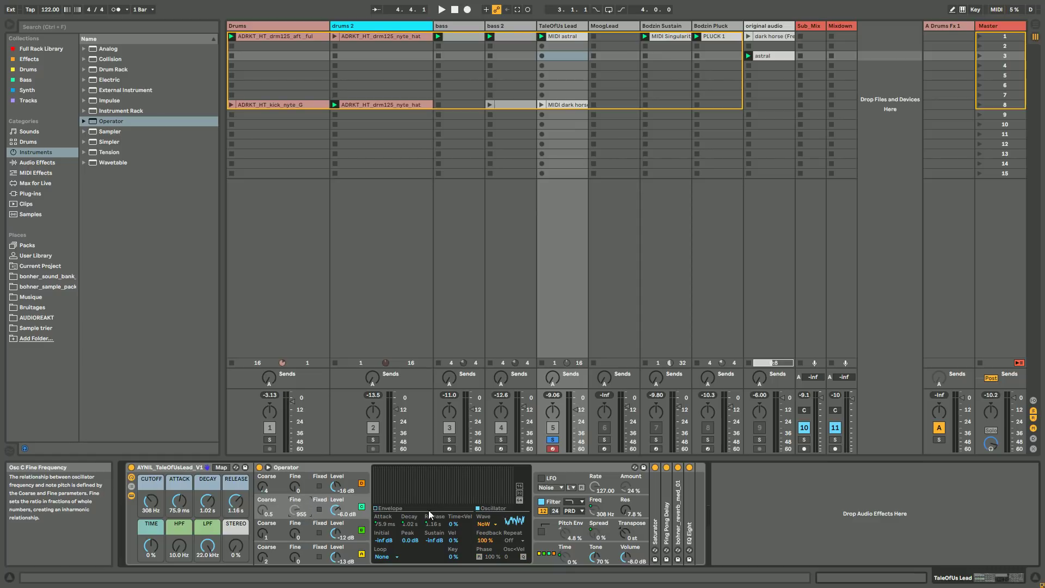
click(309, 490)
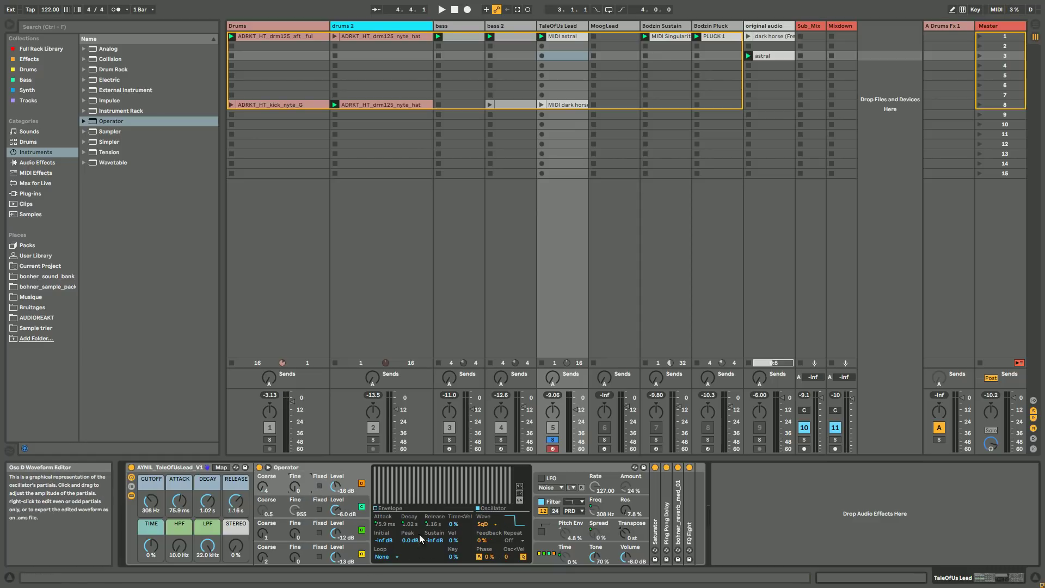
click(554, 502)
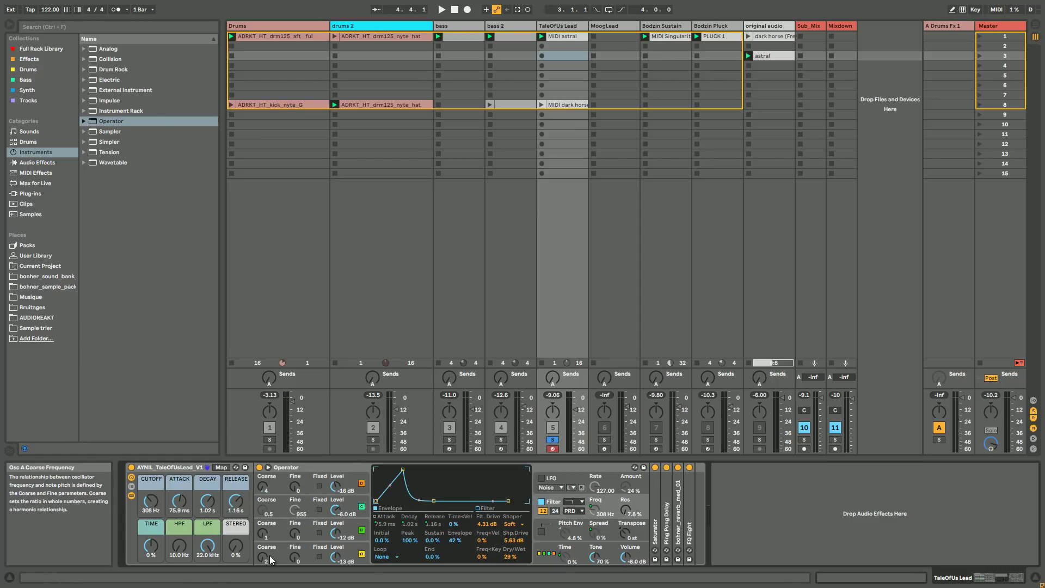
- Compare the envelope values of Operator's oscillators A, B and D, including the graphical envelope display
click(315, 538)
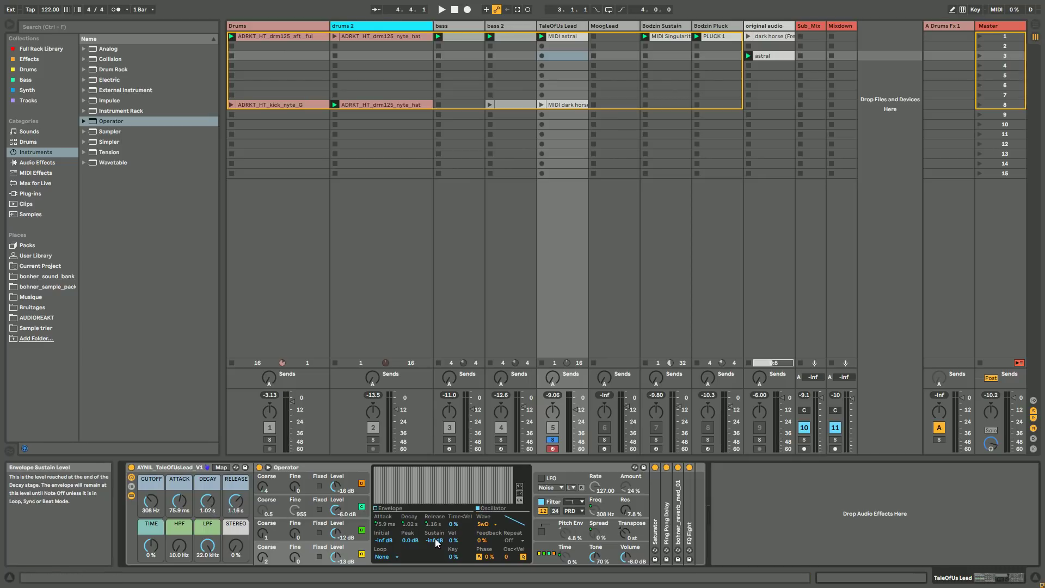
click(307, 534)
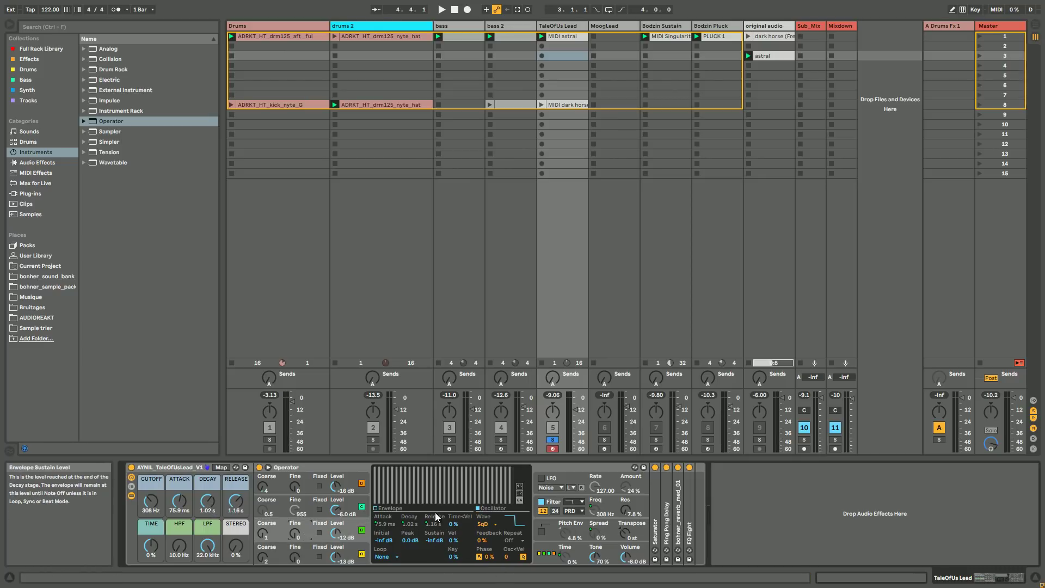
click(389, 508)
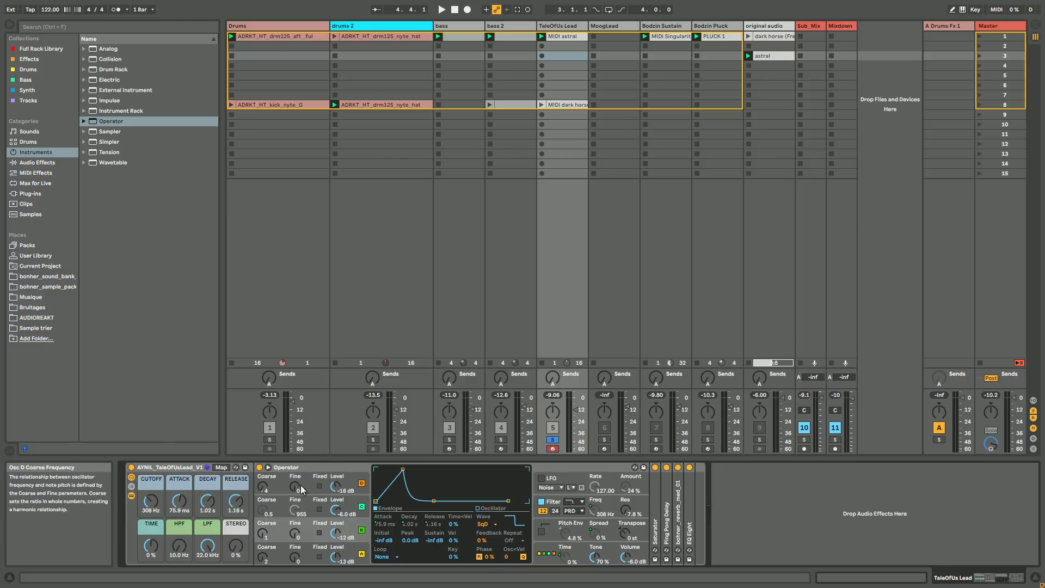
click(316, 493)
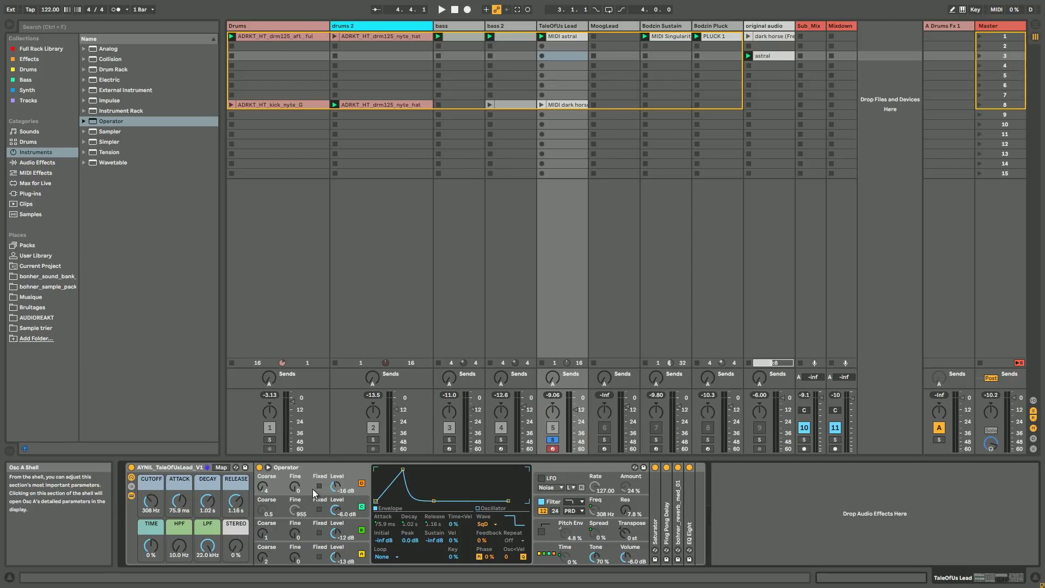
- Vary the rack's CUTOFF, ATTACK, DECAY and RELEASE macros during playback, bringing CUTOFF to 358 Hz and ATTACK to 92.0 ms
key(space)
drag(157, 502, 208, 505)
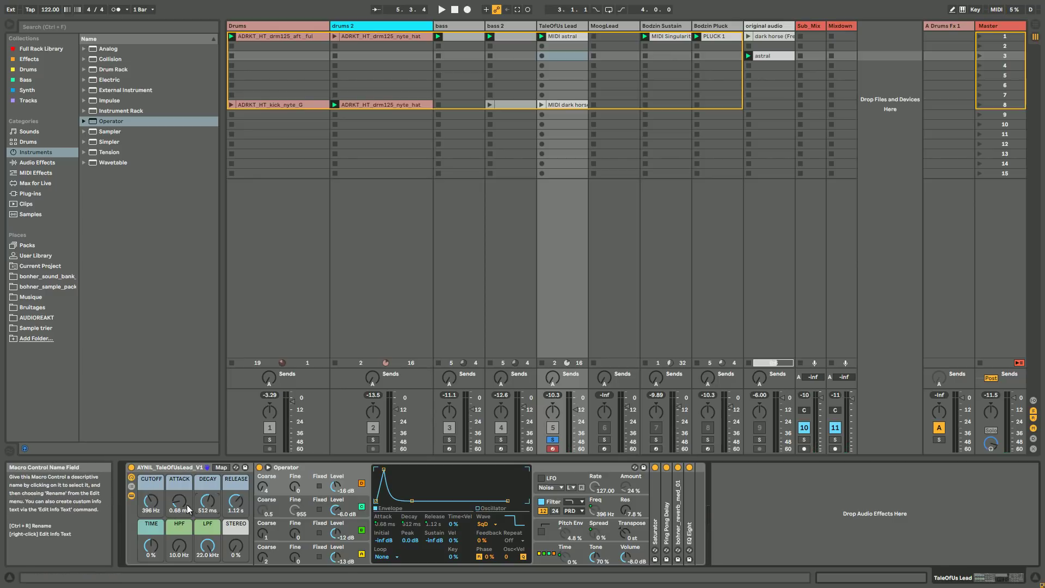
drag(175, 505, 175, 505)
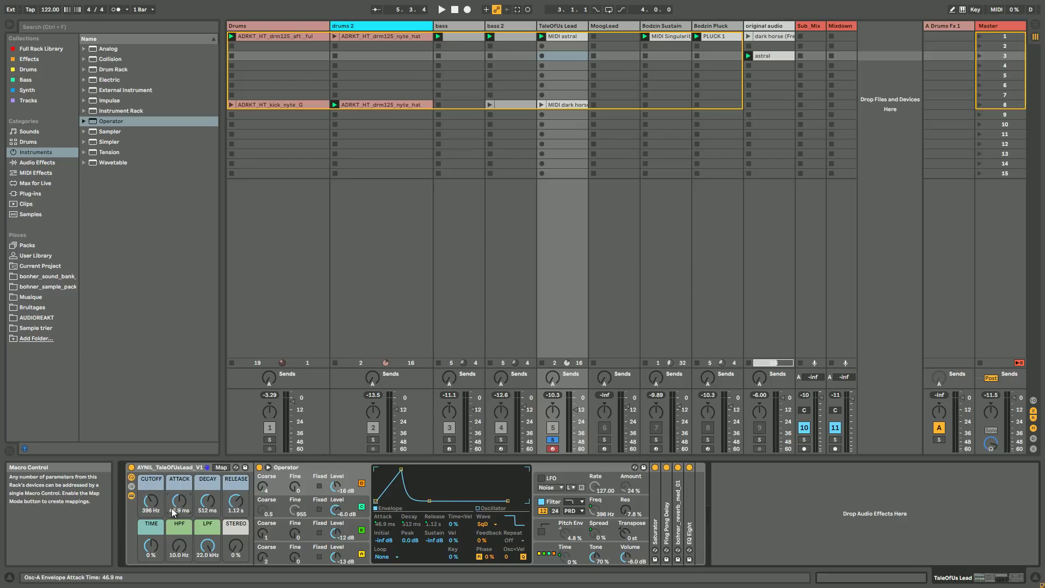
mouse_move(152, 511)
mouse_down()
mouse_move(237, 505)
mouse_move(155, 502)
mouse_up()
key(space)
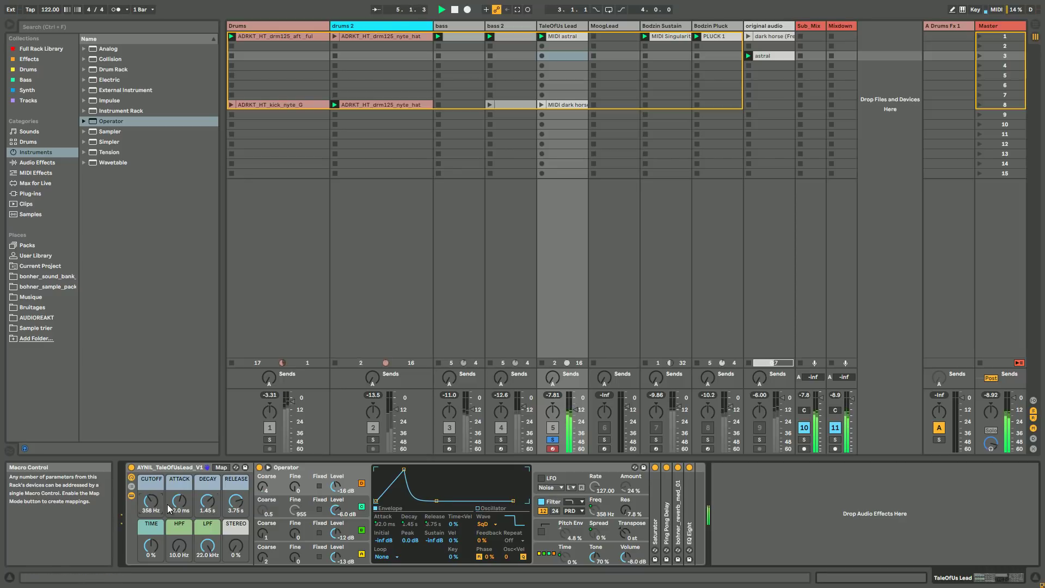
- Set the RELEASE macro to 1.02 s, DECAY to 723 ms and CUTOFF to 323 Hz while listening to the lead
drag(240, 512, 207, 505)
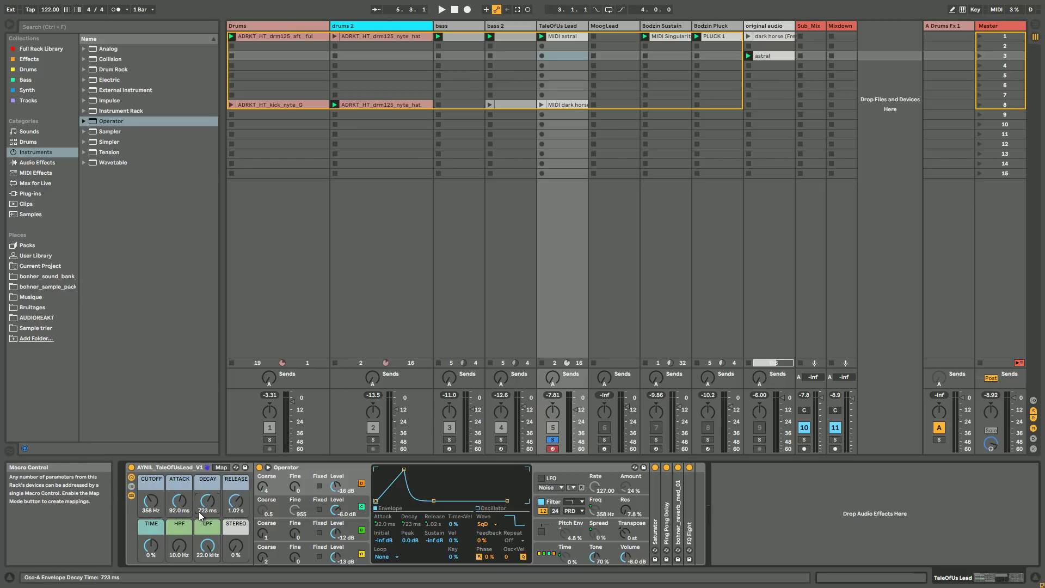
key(space)
drag(151, 504, 153, 506)
key(space)
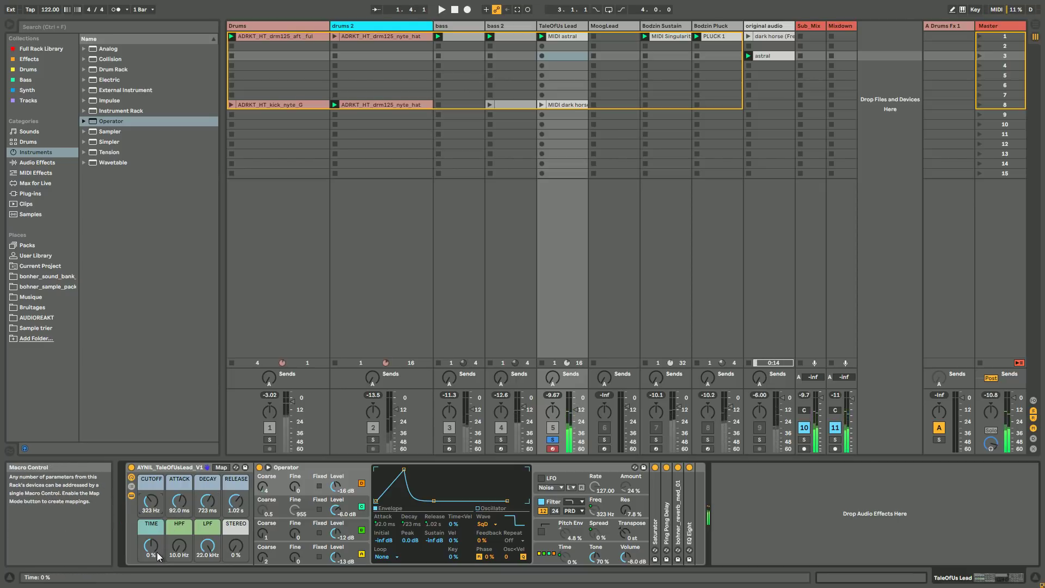
- Locate Operator's Time control, try its TIME macro at values such as 19 % during playback, and return it to 0 %
click(564, 558)
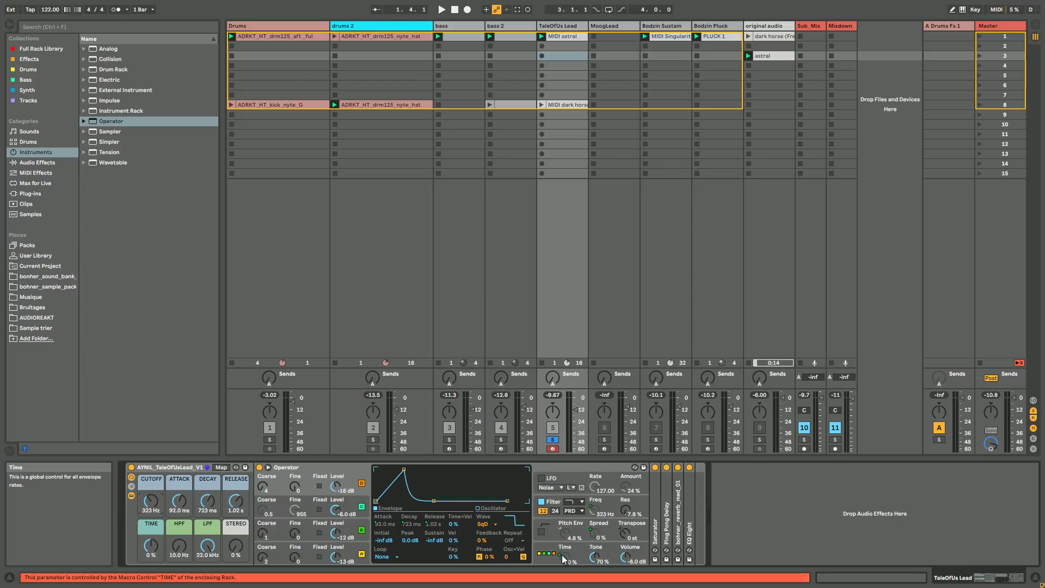
key(space)
drag(151, 559, 151, 561)
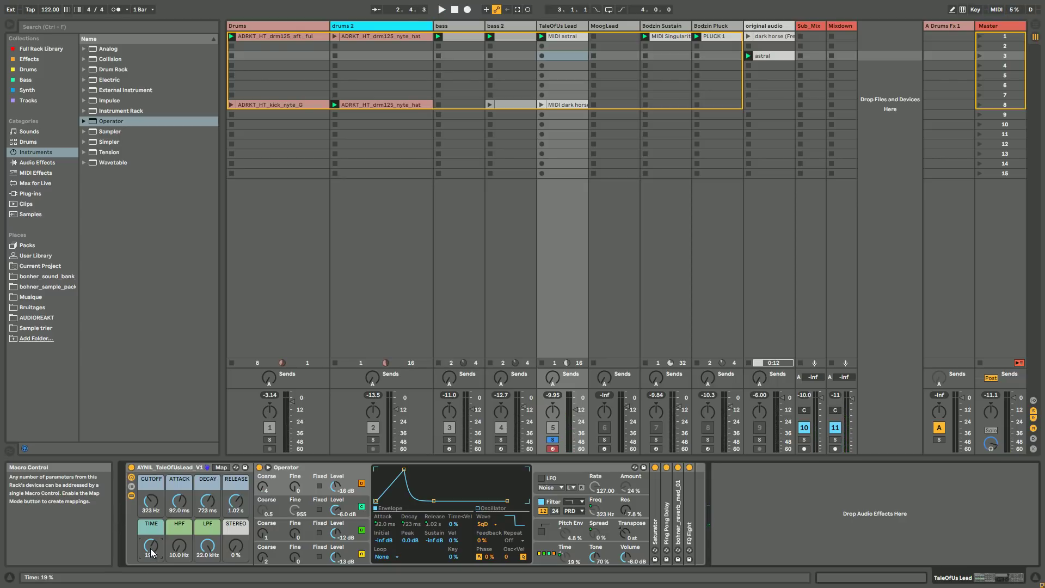
drag(152, 553, 152, 554)
key(space)
key(space)
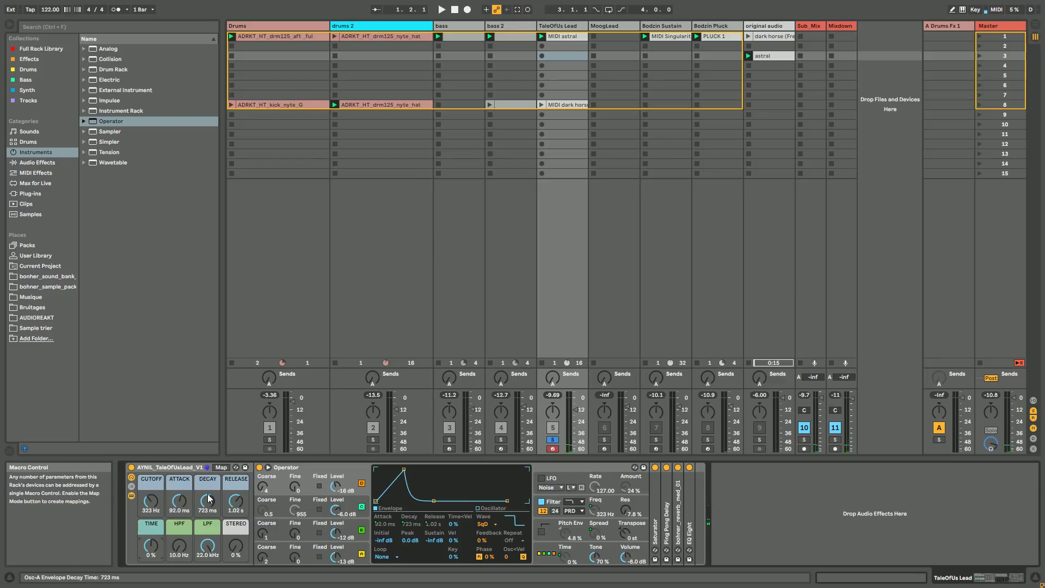
drag(149, 548, 151, 554)
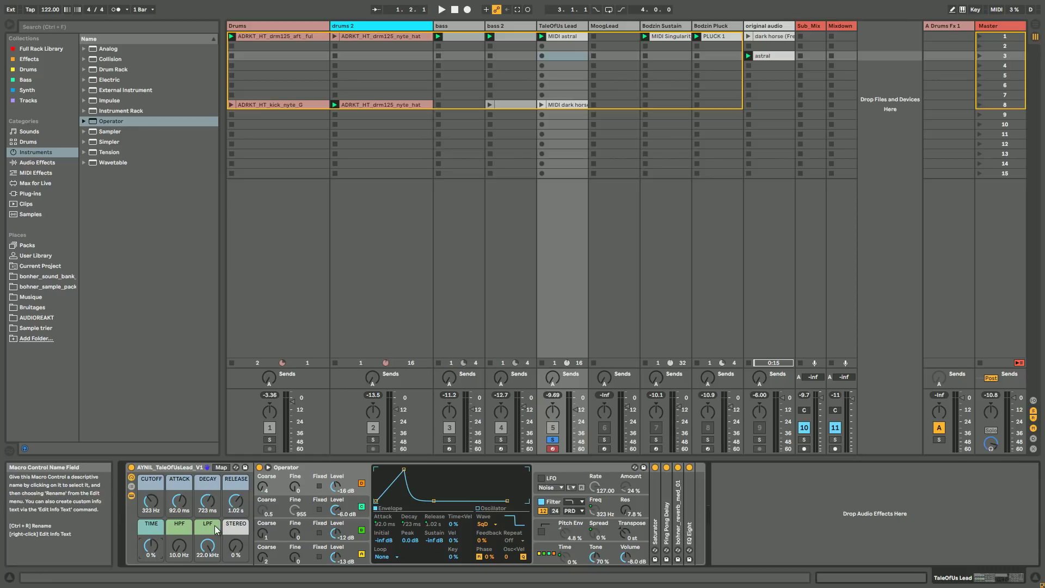
- Unfold the EQ Eight device and sweep the HPF macro up to 305 Hz during playback to hear the low cut
double_click(690, 532)
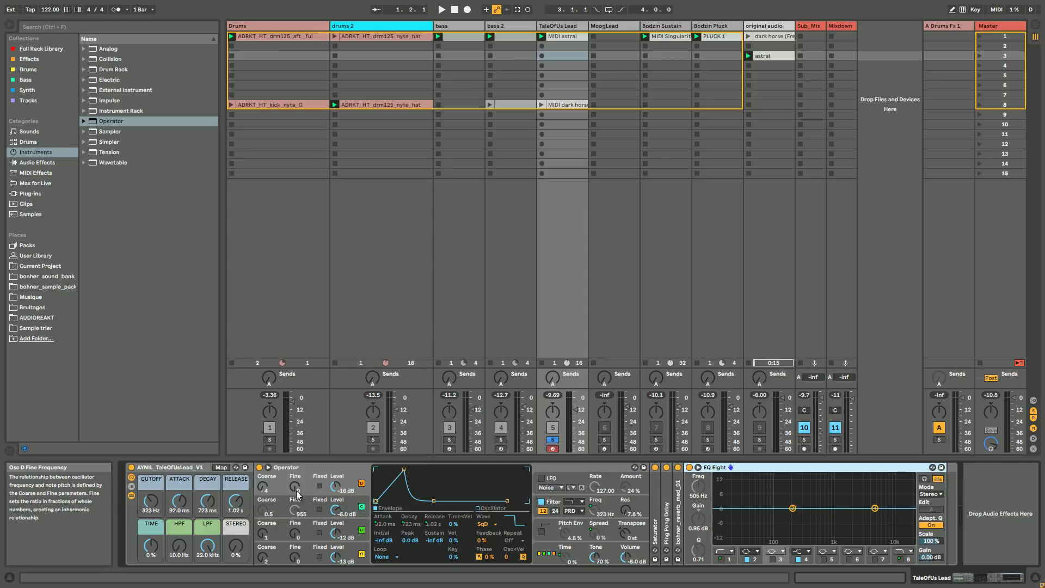
drag(180, 550, 182, 555)
key(space)
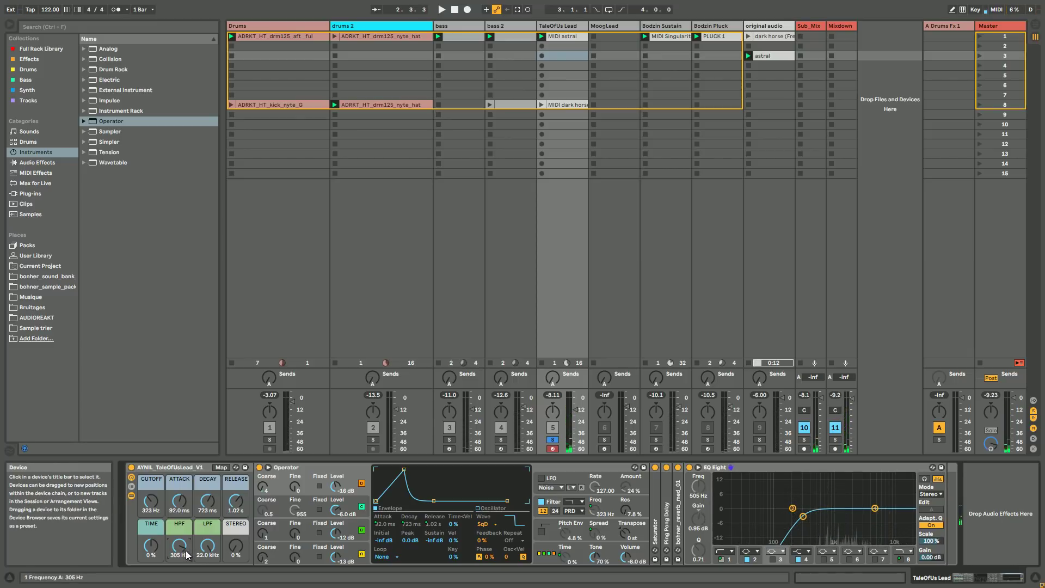
click(210, 554)
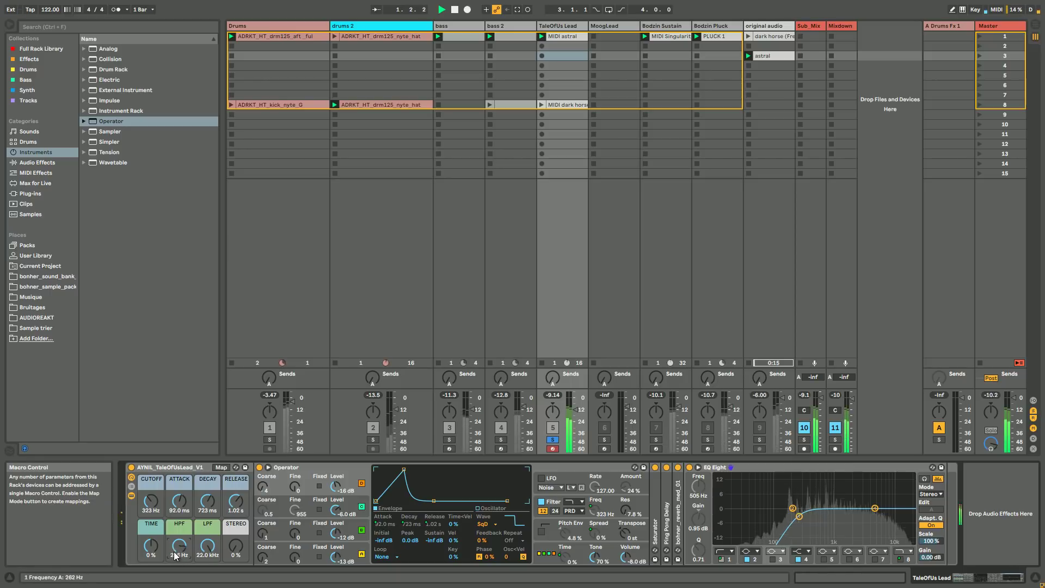
- Sweep the LPF macro while watching the EQ Eight curve and set it to 11.2 kHz
drag(207, 550, 208, 550)
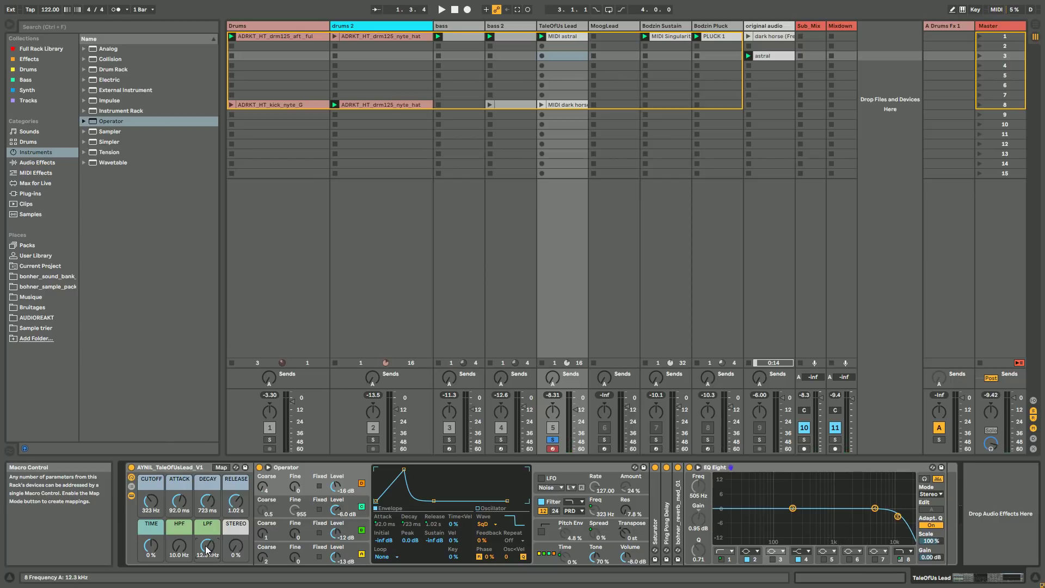
drag(205, 546, 204, 547)
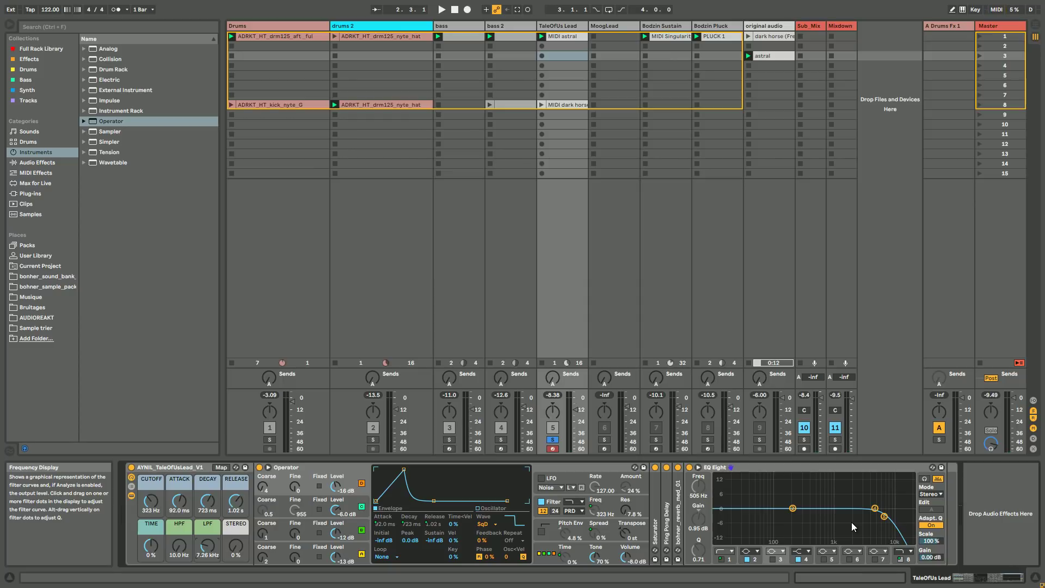
scroll(207, 547, up, 3)
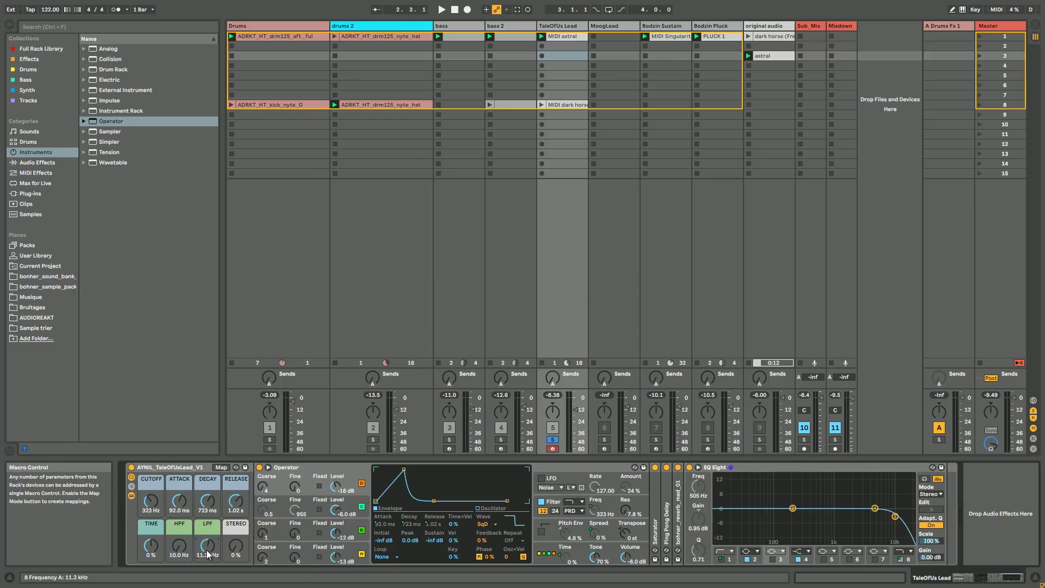
- Try raising the STEREO macro to about 9 % during playback, return it to 0 %, and locate Operator's Spread control
click(593, 550)
click(603, 540)
key(space)
drag(238, 552, 238, 551)
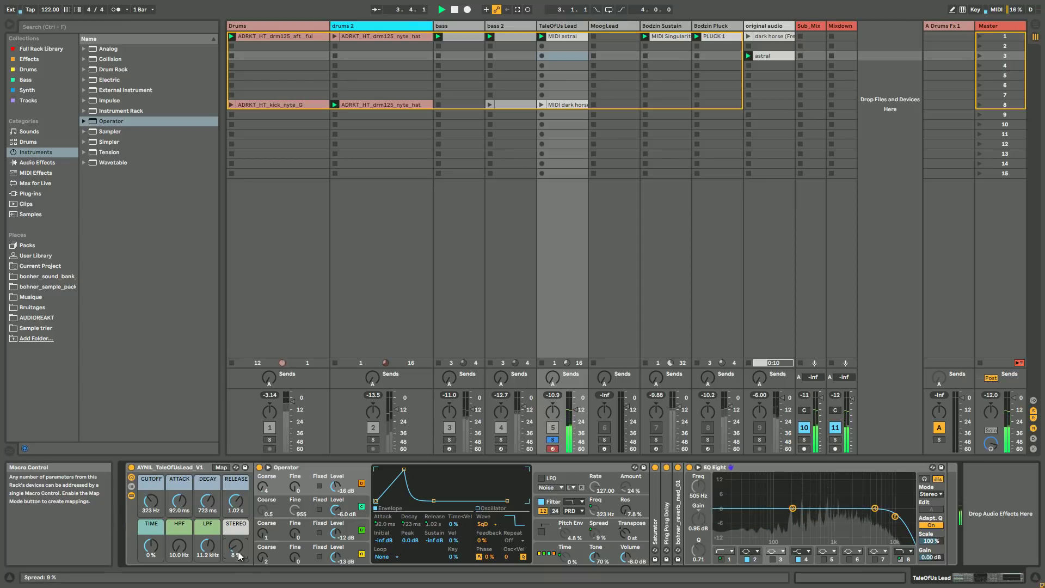
key(space)
click(596, 533)
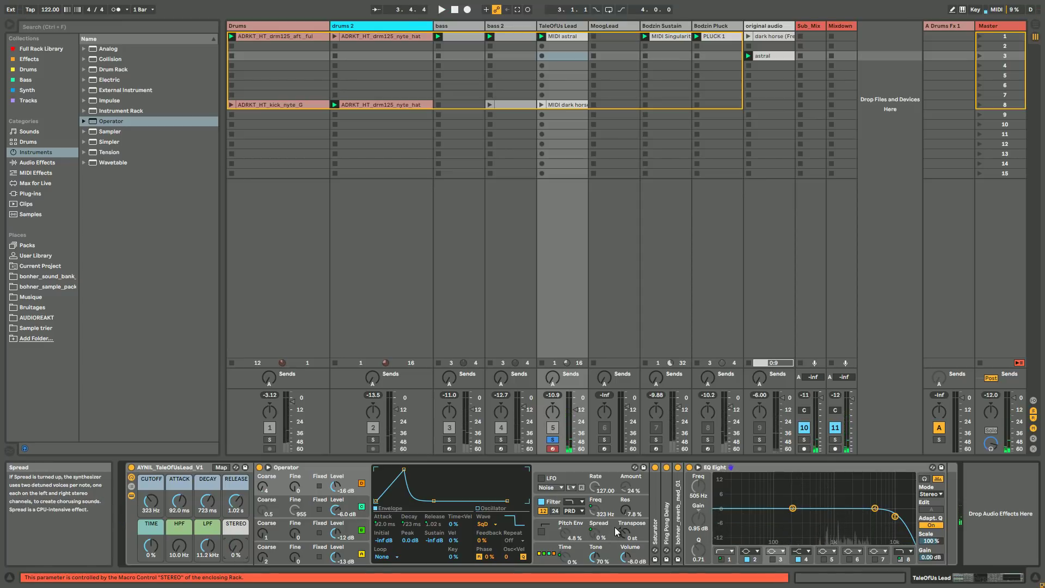
- Hide the lead rack's devices, then solo the Bodzin Sustain track and select its MIDI clip slot
click(132, 496)
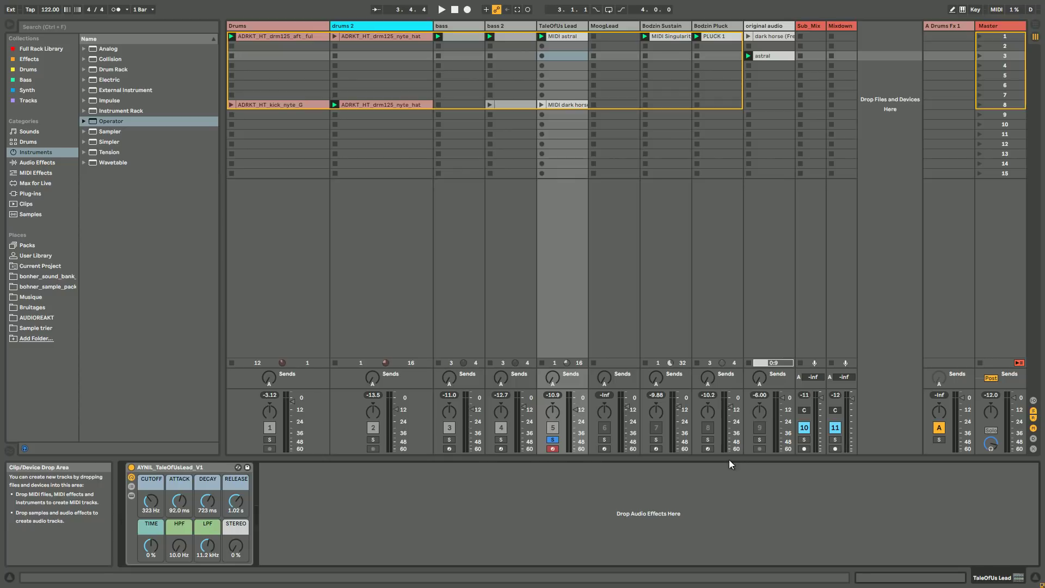
click(657, 439)
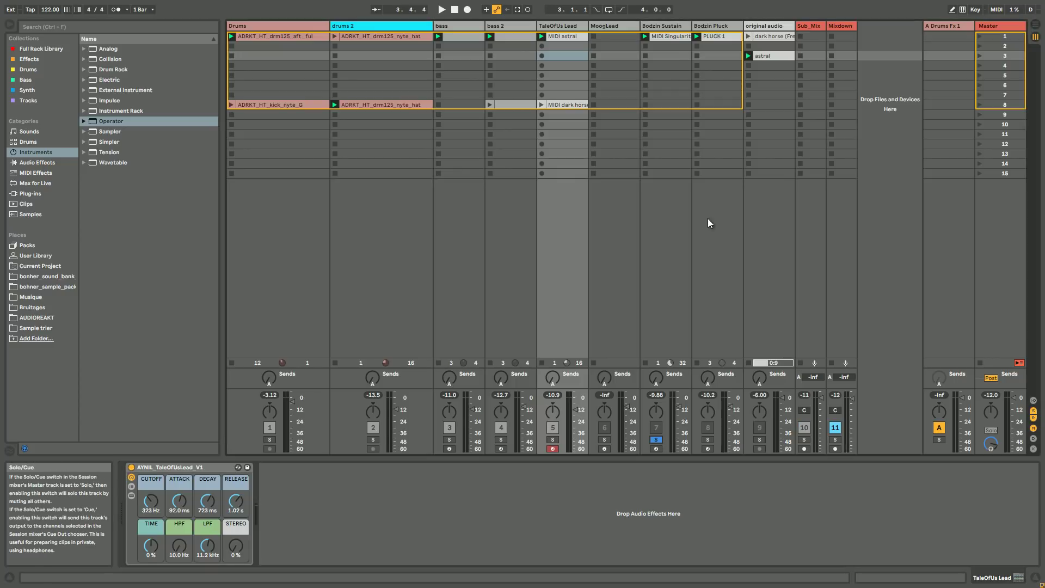
click(662, 36)
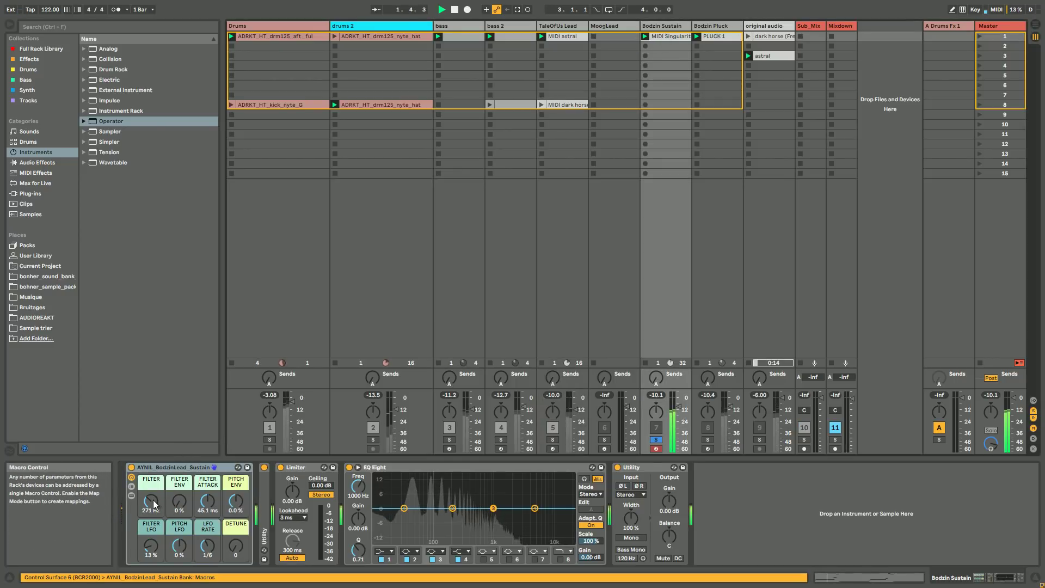
- Sweep the FILTER macro of the Bodzin Sustain rack up and down during playback, ending at 218 Hz
drag(153, 504, 153, 531)
scroll(152, 503, up, 5)
scroll(153, 506, up, 4)
scroll(153, 506, down, 4)
scroll(153, 507, down, 5)
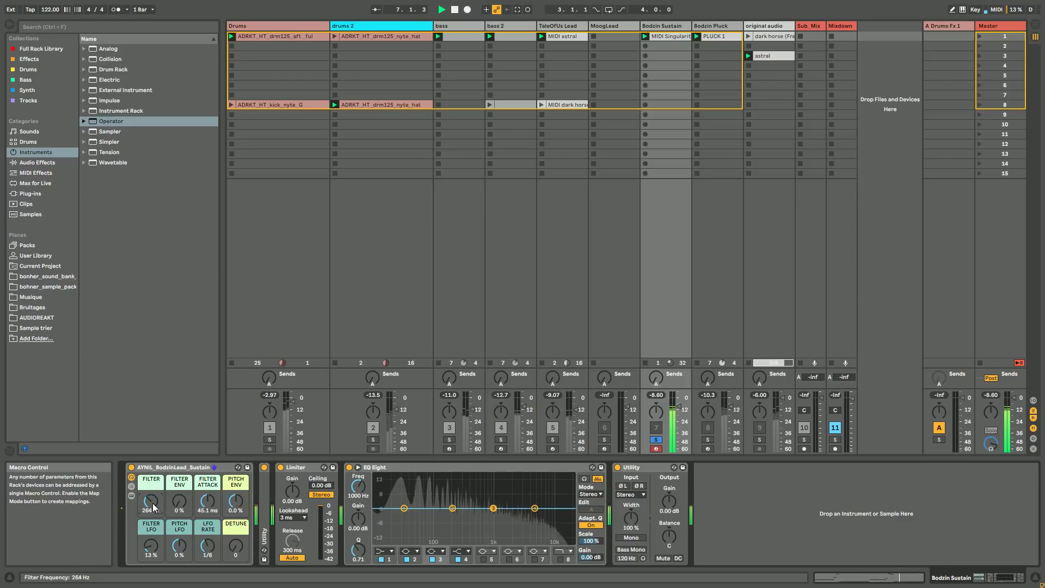
- View the devices on the Bodzin Sustain, bass 2 and drums 2 tracks
click(671, 26)
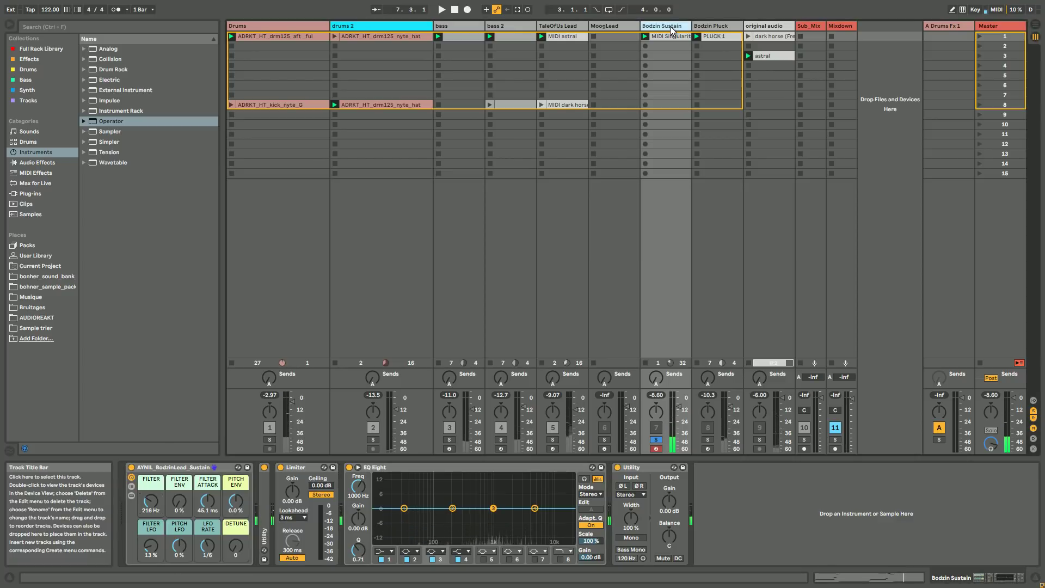
click(500, 24)
click(400, 25)
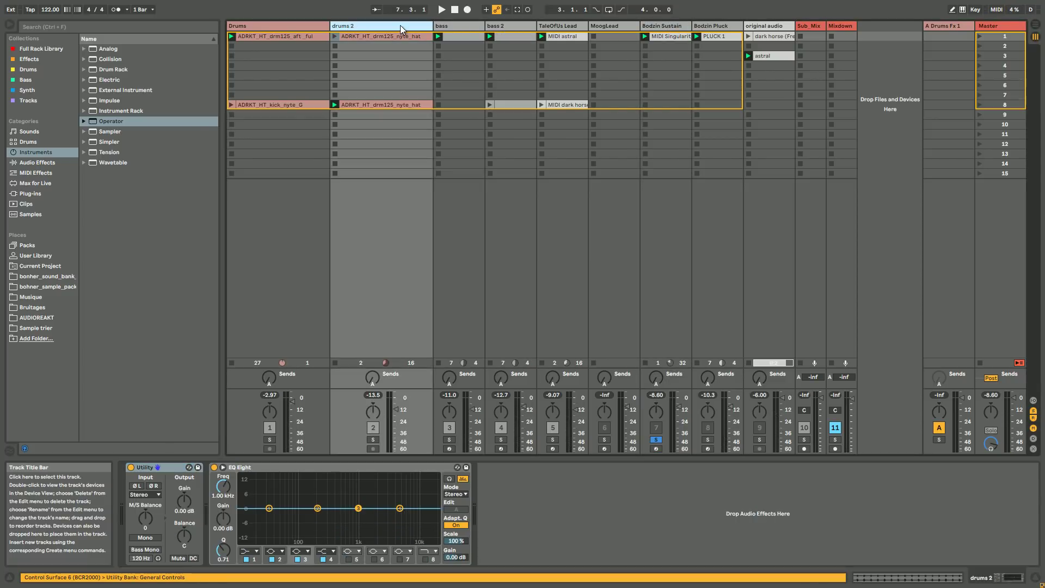